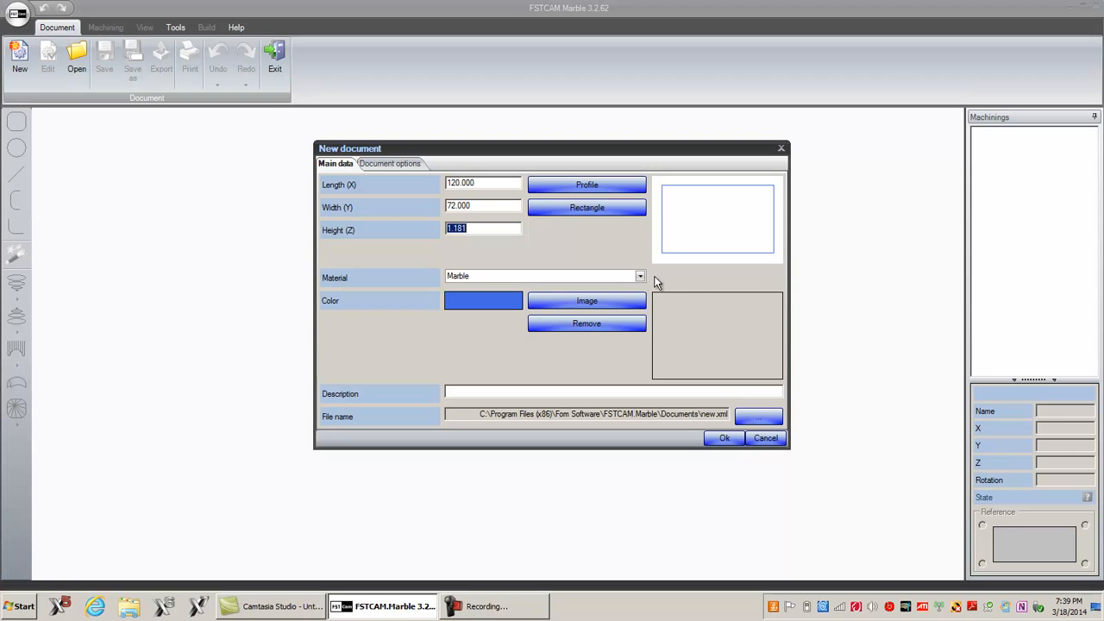
Step: Set the new document's material to Granite and enter radius as its description
{"action": "left_click", "coordinate": [536, 299]}
{"action": "left_click", "coordinate": [470, 390]}
{"action": "type", "text": "radius"}
Step: Choose radius2 as the document file name in the Documents folder and create the document
{"action": "left_click", "coordinate": [748, 416]}
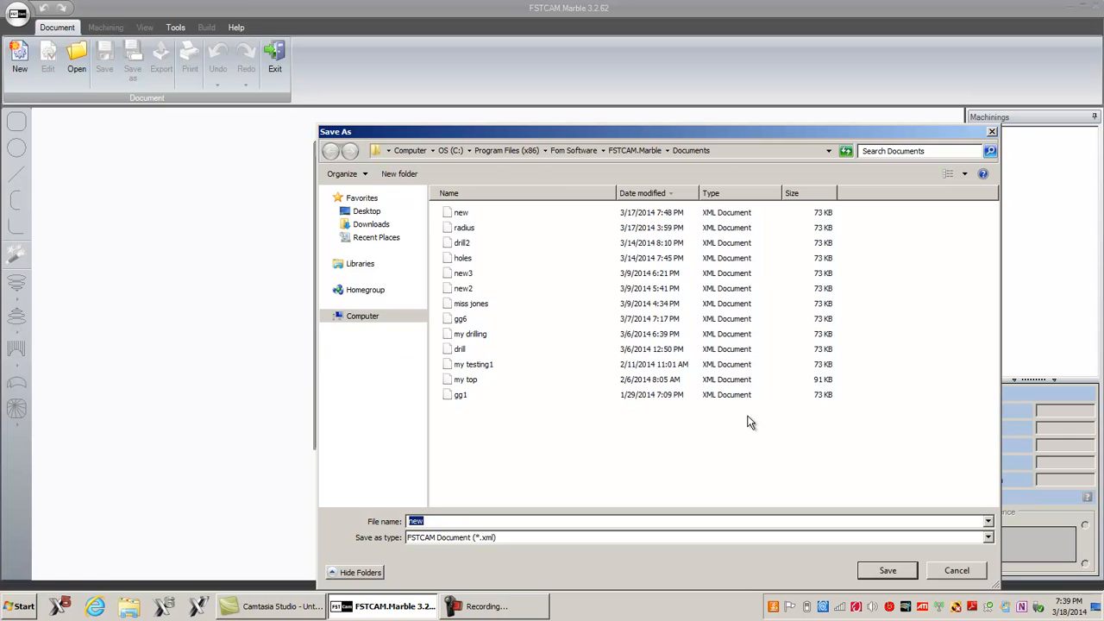
{"action": "left_click", "coordinate": [466, 229]}
{"action": "double_click", "coordinate": [448, 521]}
{"action": "left_click", "coordinate": [447, 522]}
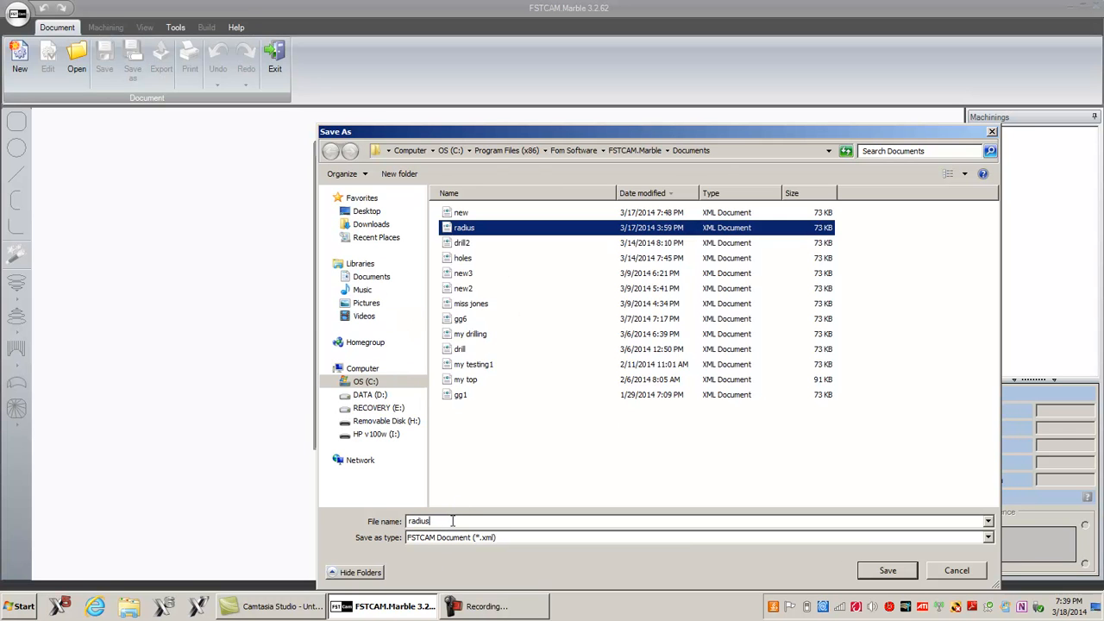
{"action": "type", "text": "2"}
{"action": "left_click", "coordinate": [890, 571]}
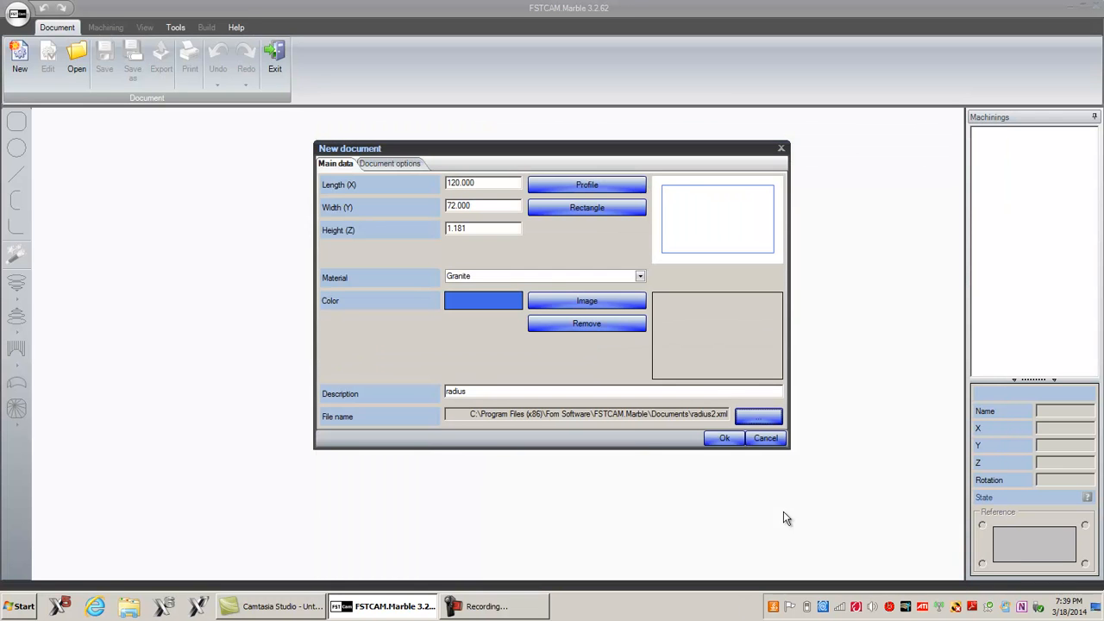
{"action": "left_click", "coordinate": [724, 438]}
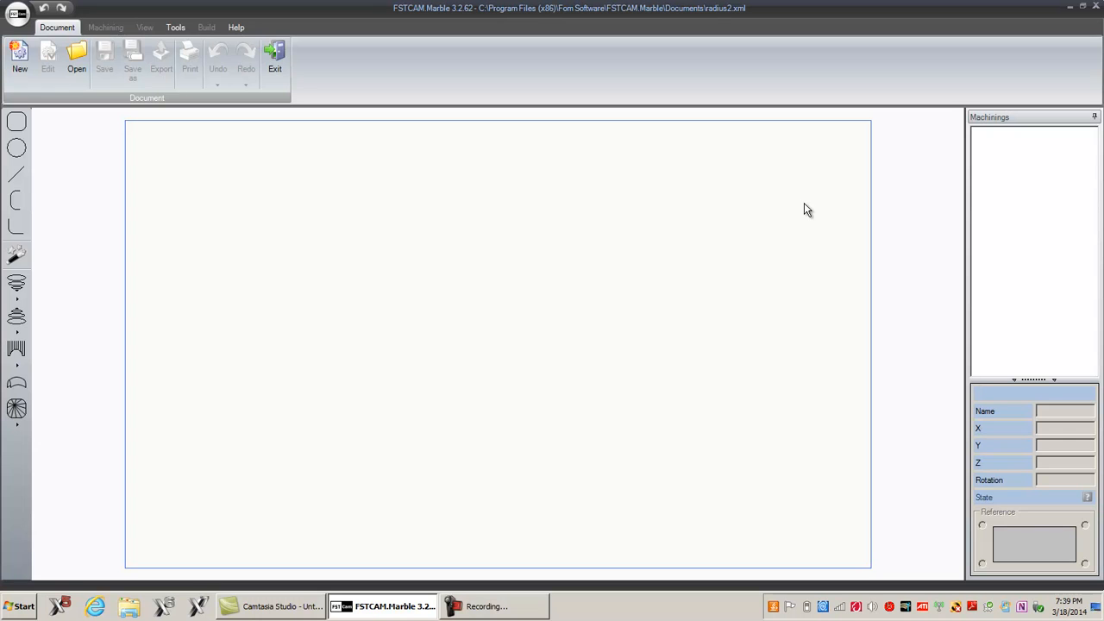
Step: Start the Custom machining wizard from an empty drawing
{"action": "left_click", "coordinate": [19, 256]}
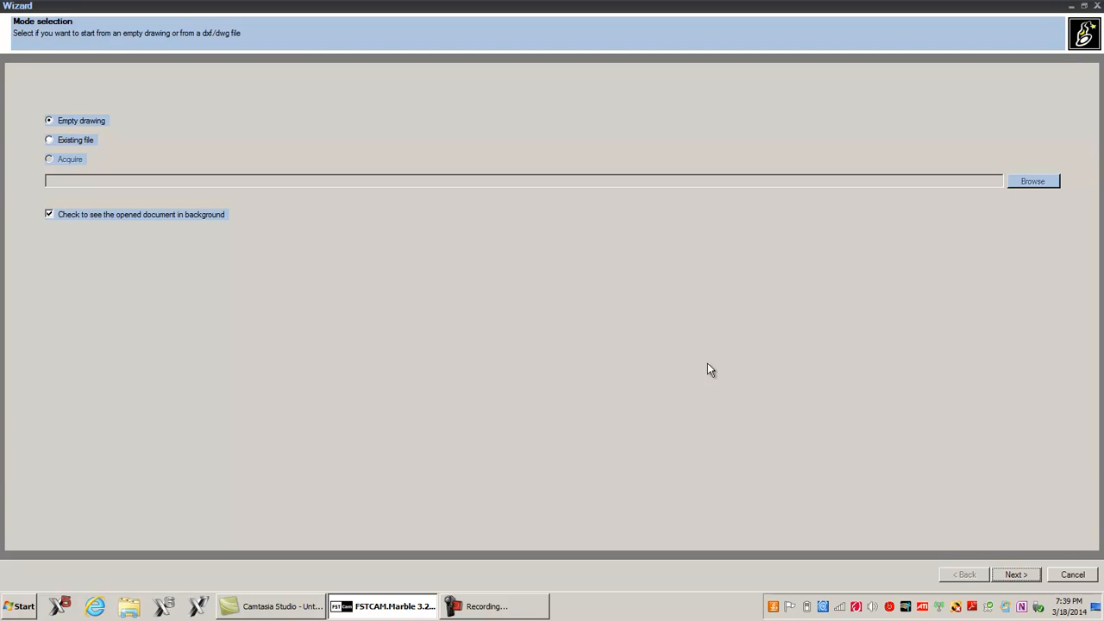
{"action": "left_click", "coordinate": [1005, 577]}
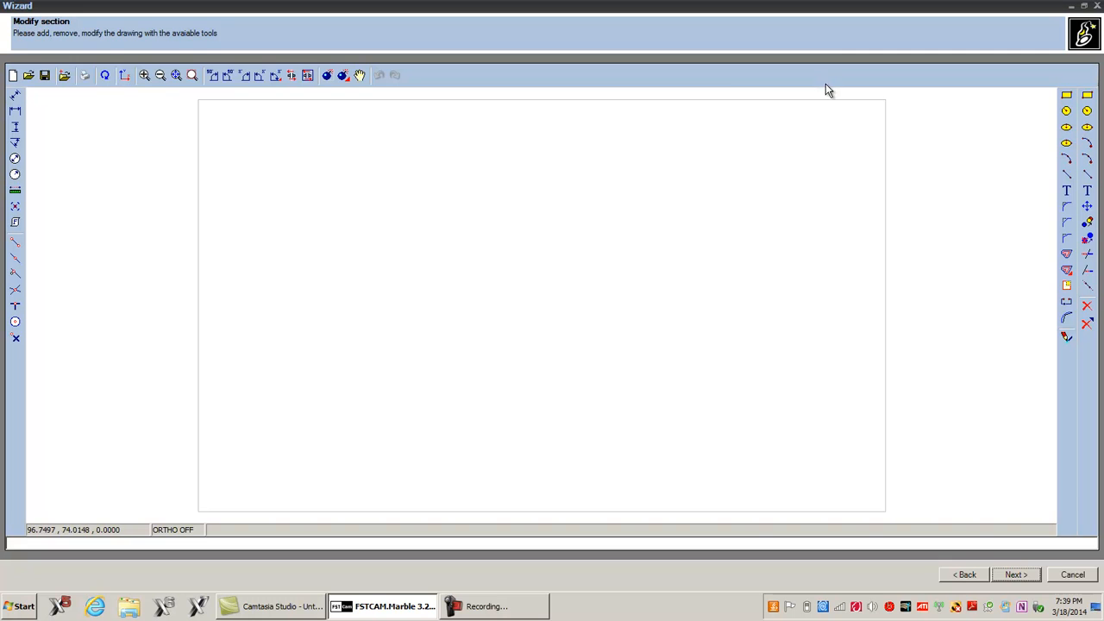
Step: Draw a rectangle from the origin to the opposite corner 66.3,30
{"action": "left_click", "coordinate": [1087, 96]}
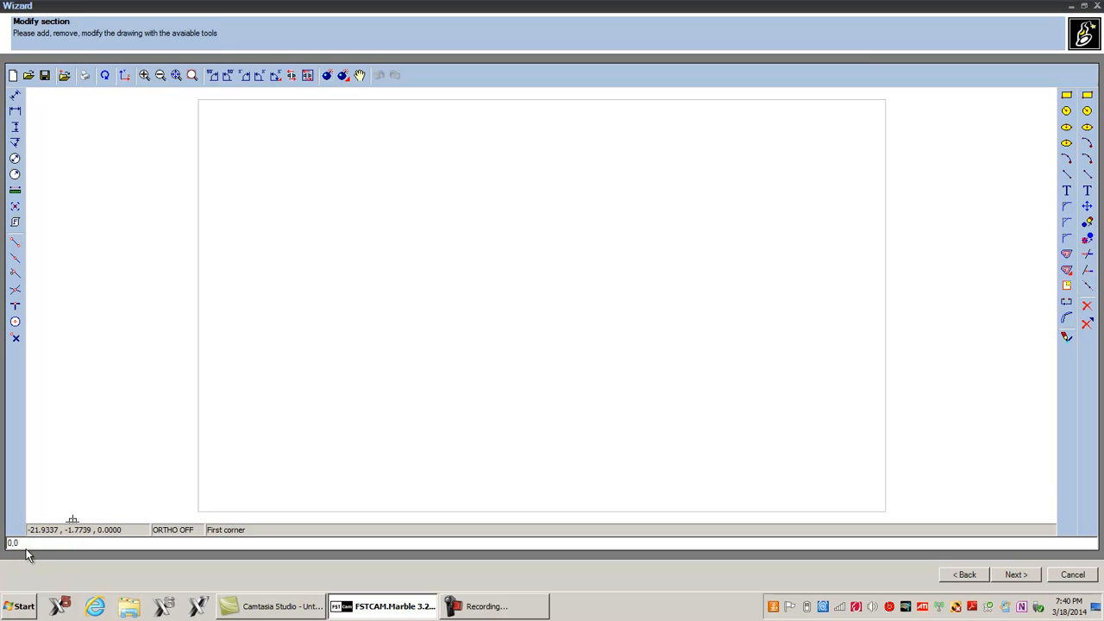
{"action": "key", "text": "Return"}
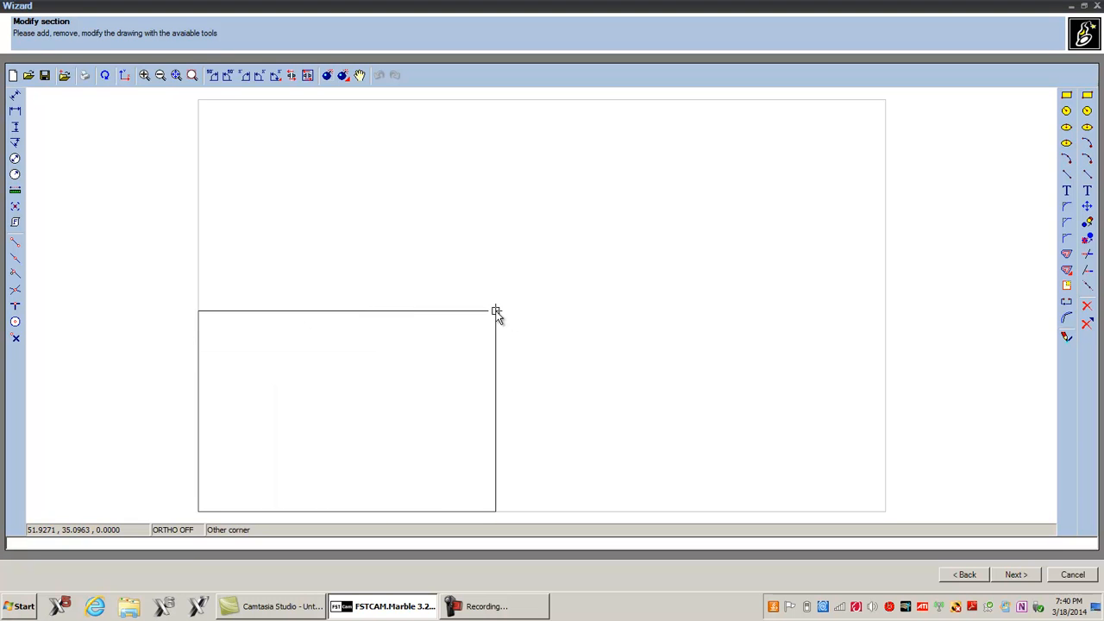
{"action": "type", "text": "66.3,30"}
{"action": "key", "text": "Return"}
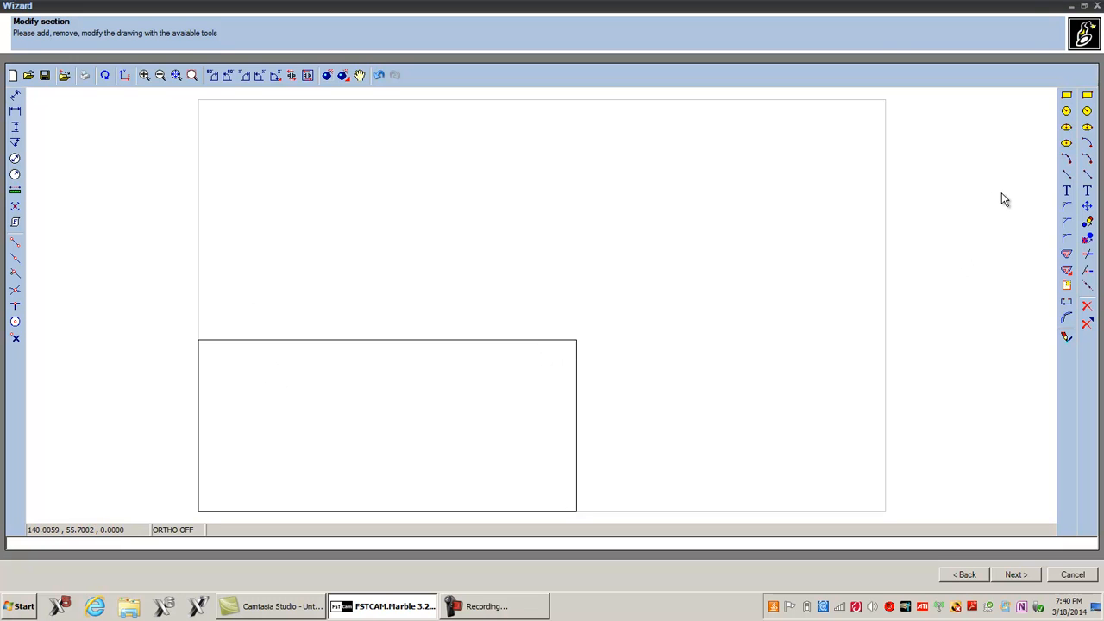
Step: Draw a short vertical line upward from the midpoint of the rectangle's top edge with ortho on
{"action": "left_click", "coordinate": [1085, 176]}
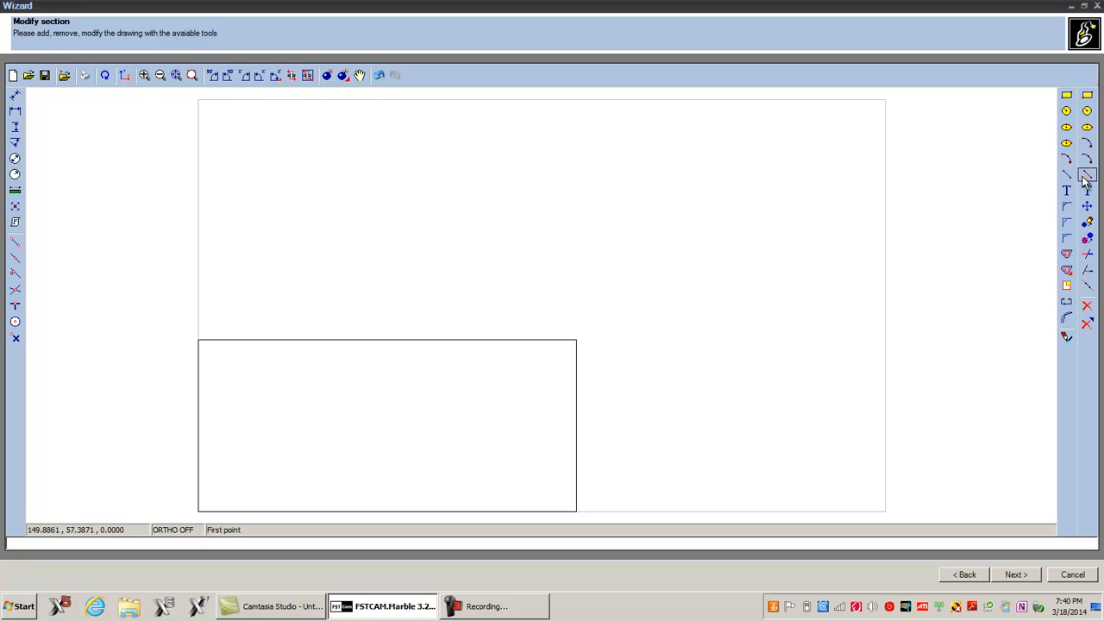
{"action": "left_click", "coordinate": [14, 258]}
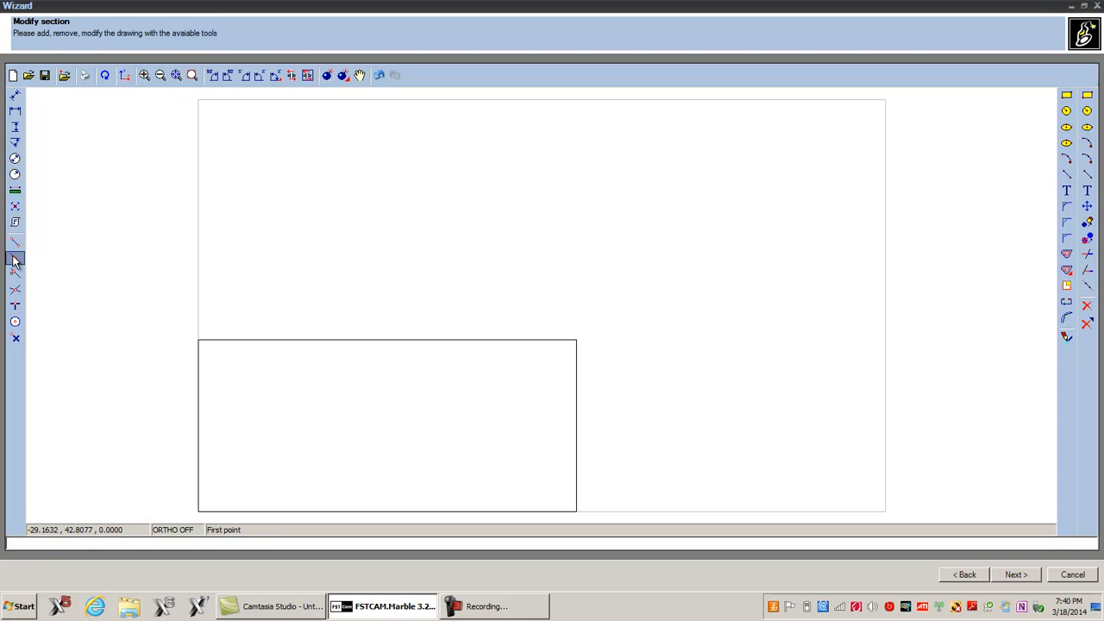
{"action": "left_click", "coordinate": [387, 342]}
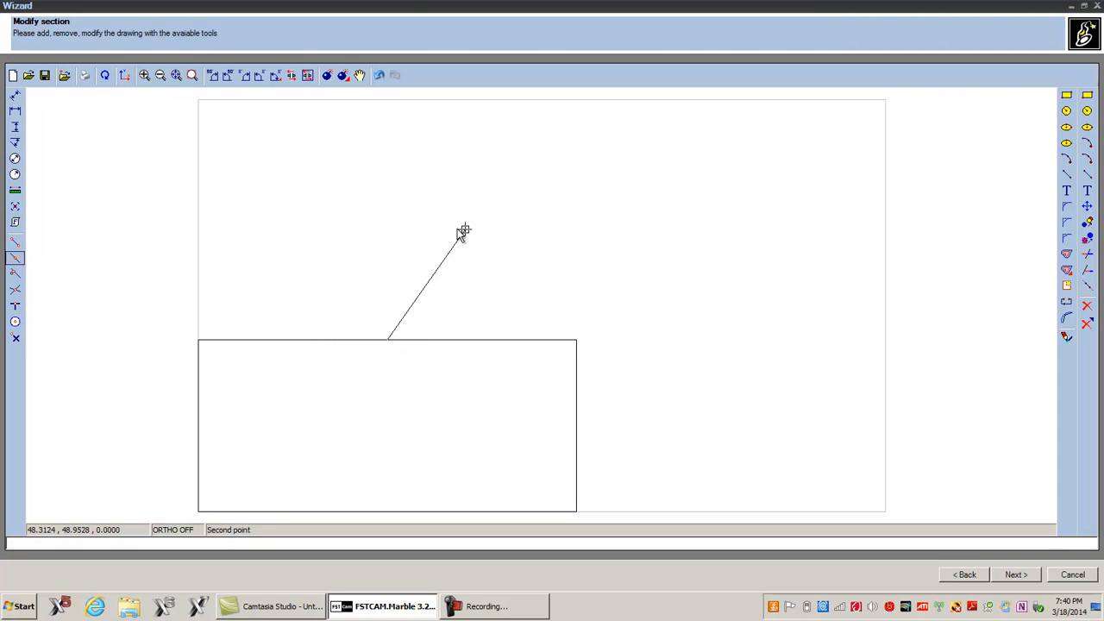
{"action": "left_click", "coordinate": [183, 530]}
{"action": "key", "text": "Return"}
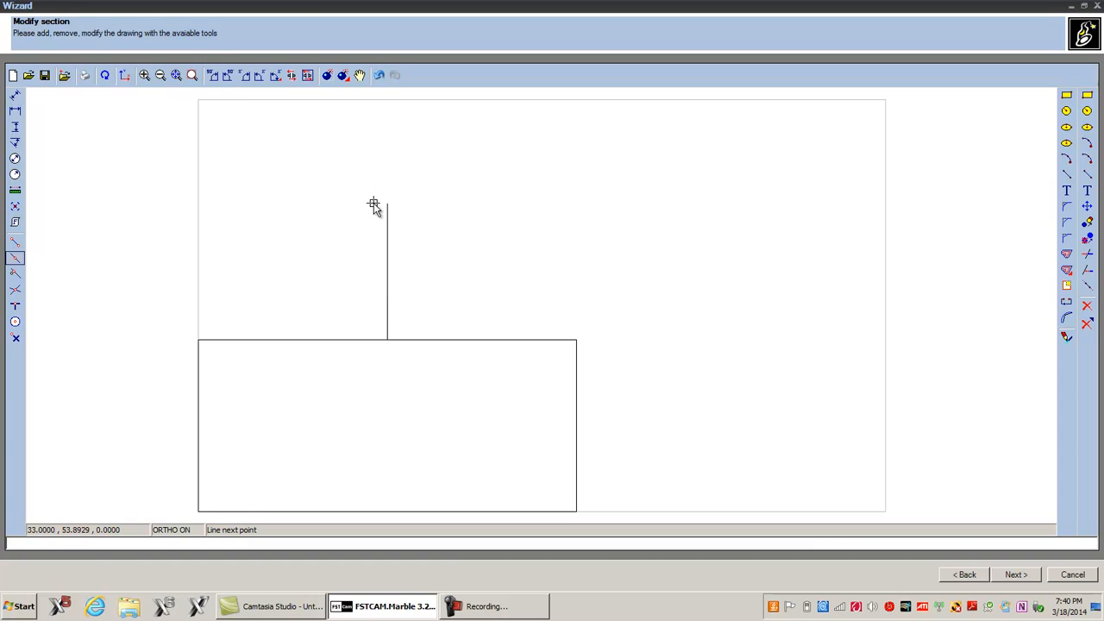
{"action": "key", "text": "Escape"}
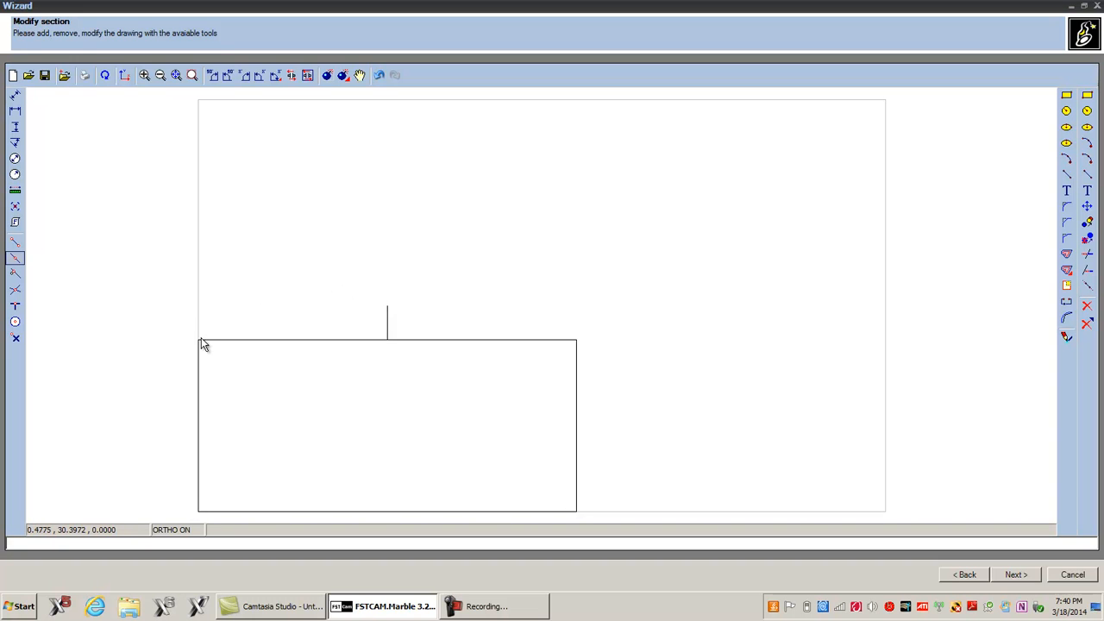
Step: Draw a three-point arc from the top-right corner through the vertical line's top end to the top-left corner
{"action": "left_click", "coordinate": [1087, 145]}
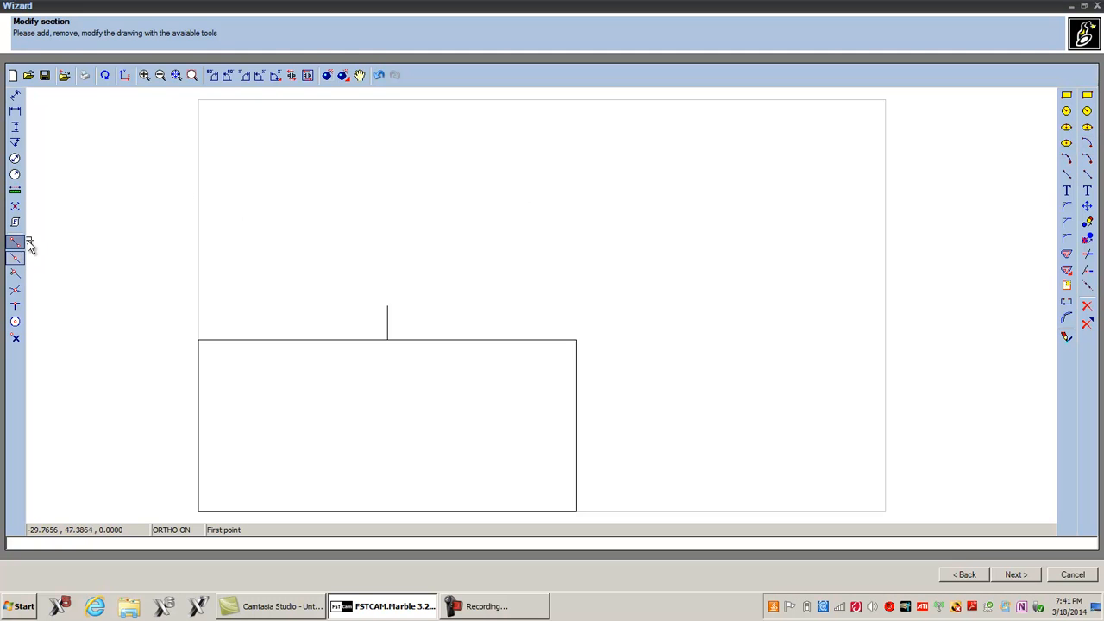
{"action": "left_click", "coordinate": [576, 339]}
{"action": "left_click", "coordinate": [388, 308]}
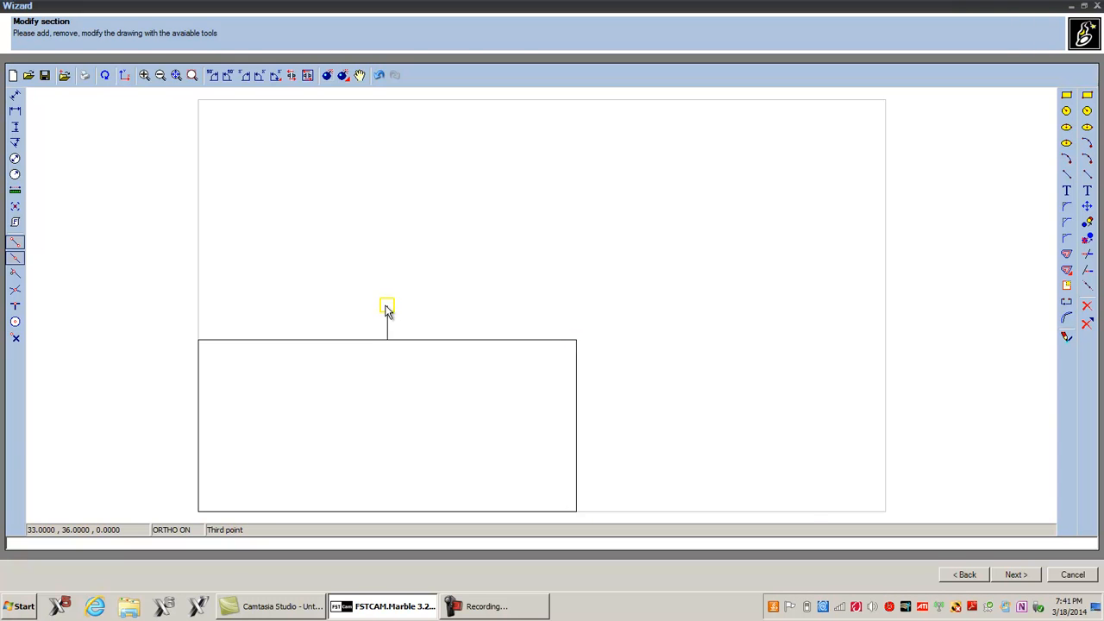
{"action": "left_click", "coordinate": [200, 340]}
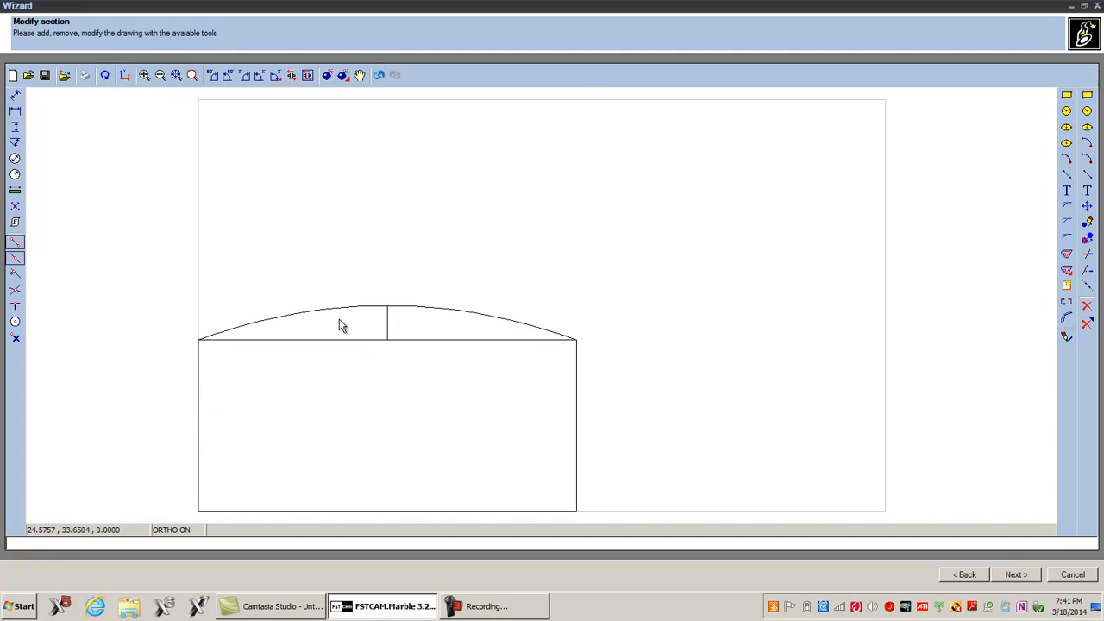
Step: Delete the rectangle's top edge and the vertical helper line, leaving the arched outline
{"action": "scroll", "coordinate": [339, 325], "scroll_direction": "down", "scroll_amount": 1}
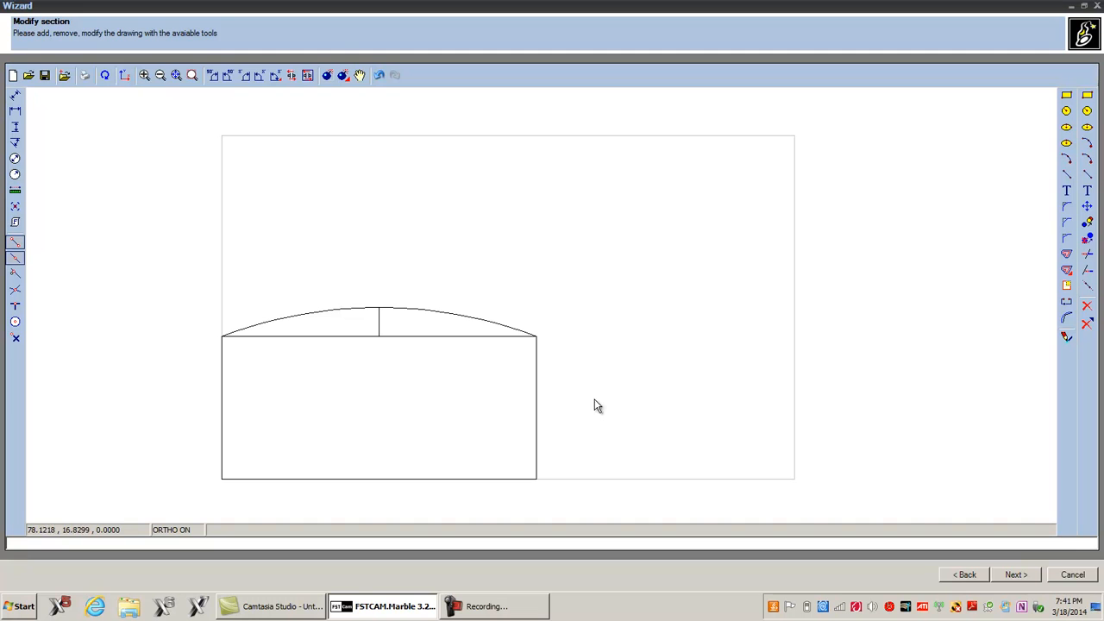
{"action": "left_click", "coordinate": [1087, 306]}
{"action": "left_click", "coordinate": [394, 337]}
{"action": "left_click", "coordinate": [1086, 306]}
{"action": "left_click", "coordinate": [388, 337]}
{"action": "left_click", "coordinate": [1086, 306]}
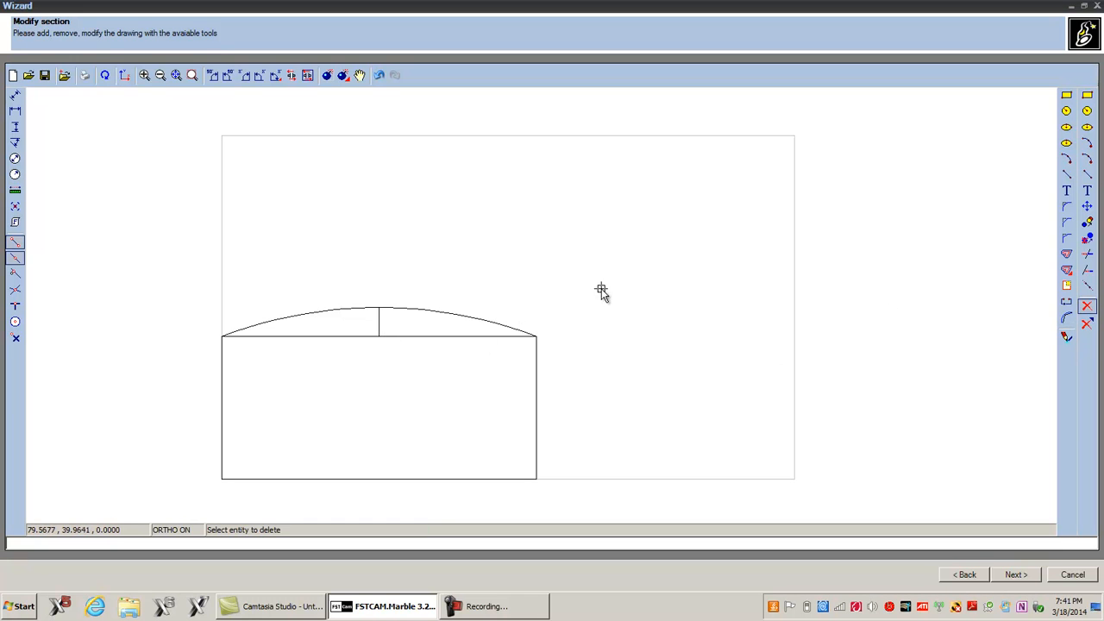
{"action": "left_click", "coordinate": [433, 336]}
{"action": "left_click", "coordinate": [377, 330]}
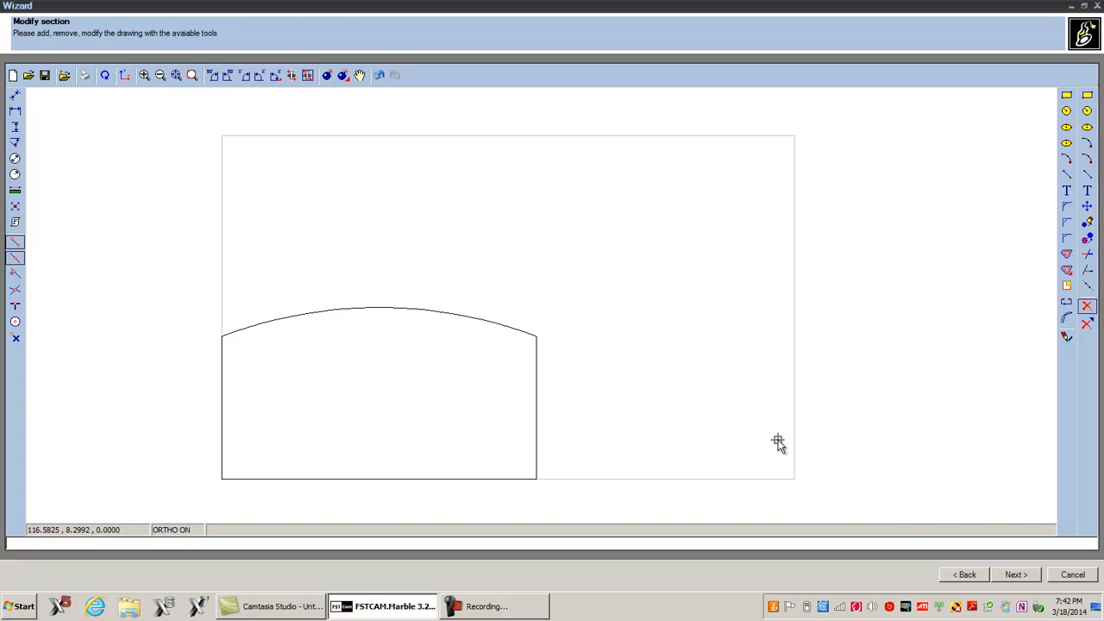
Step: Advance to the machinings check and set the offset type for all machinings to Right
{"action": "left_click", "coordinate": [1013, 574]}
{"action": "left_click", "coordinate": [1007, 575]}
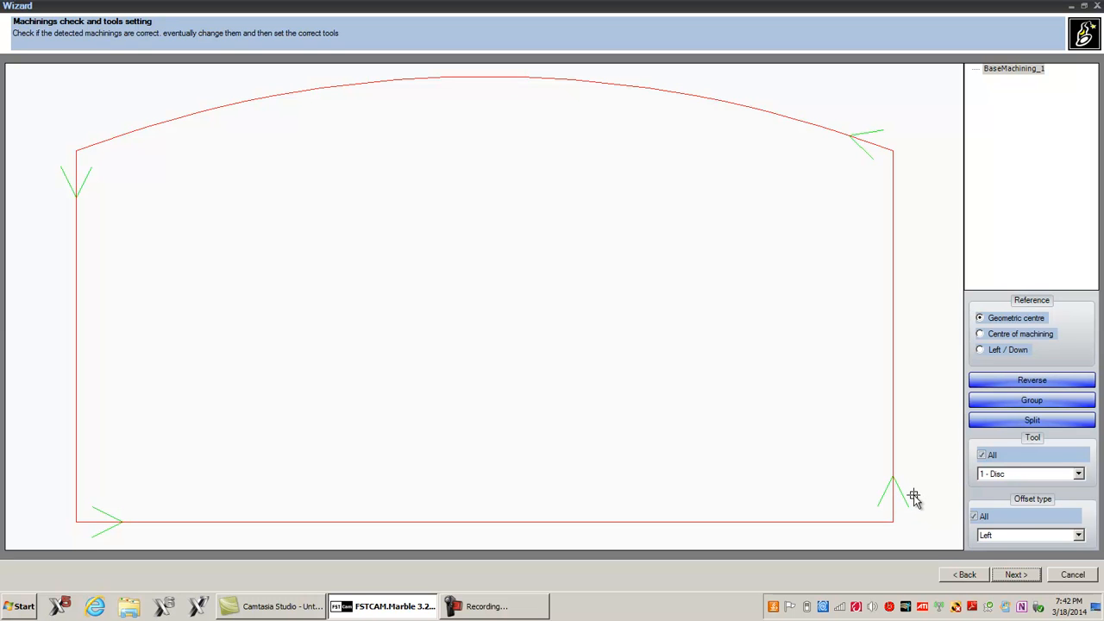
{"action": "left_click", "coordinate": [1003, 535]}
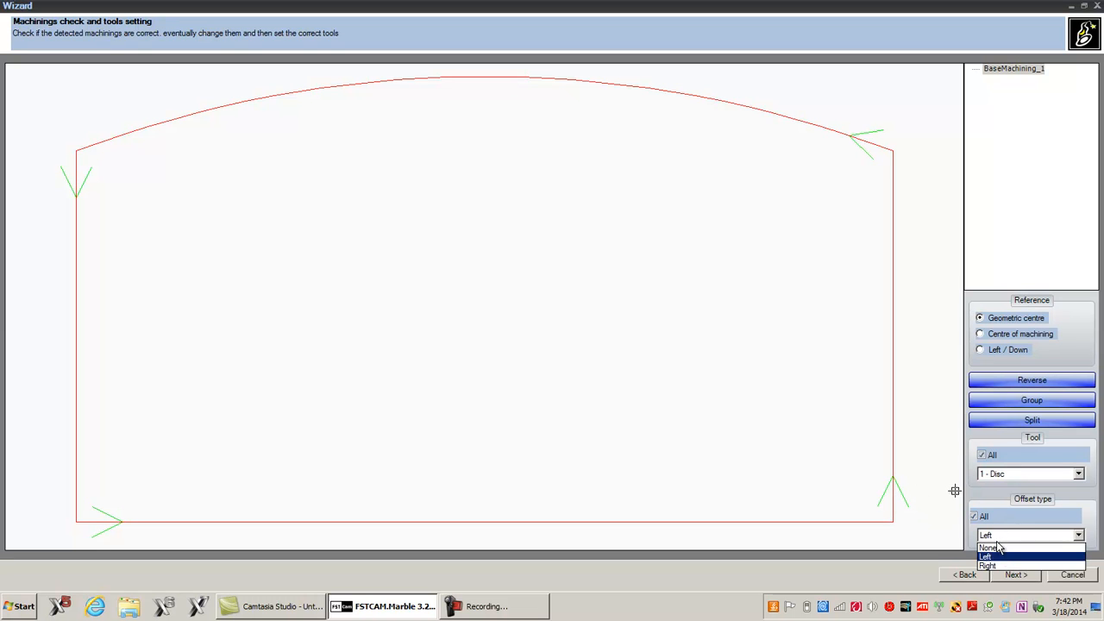
{"action": "left_click", "coordinate": [998, 565]}
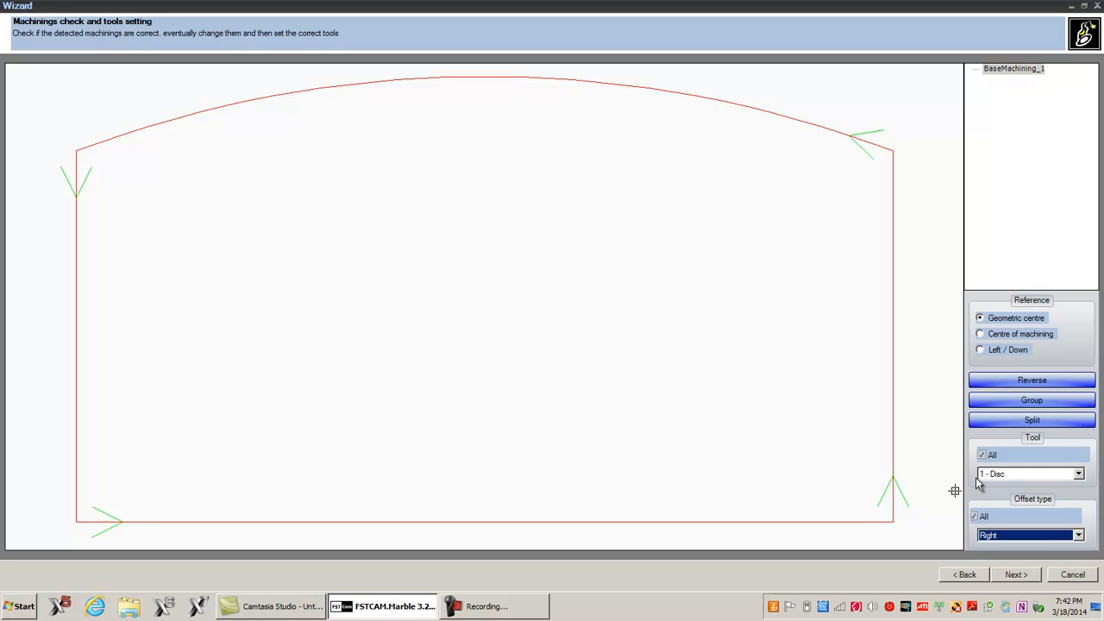
Step: Split the machining into separate base machinings and finish the wizard
{"action": "left_click", "coordinate": [1032, 422]}
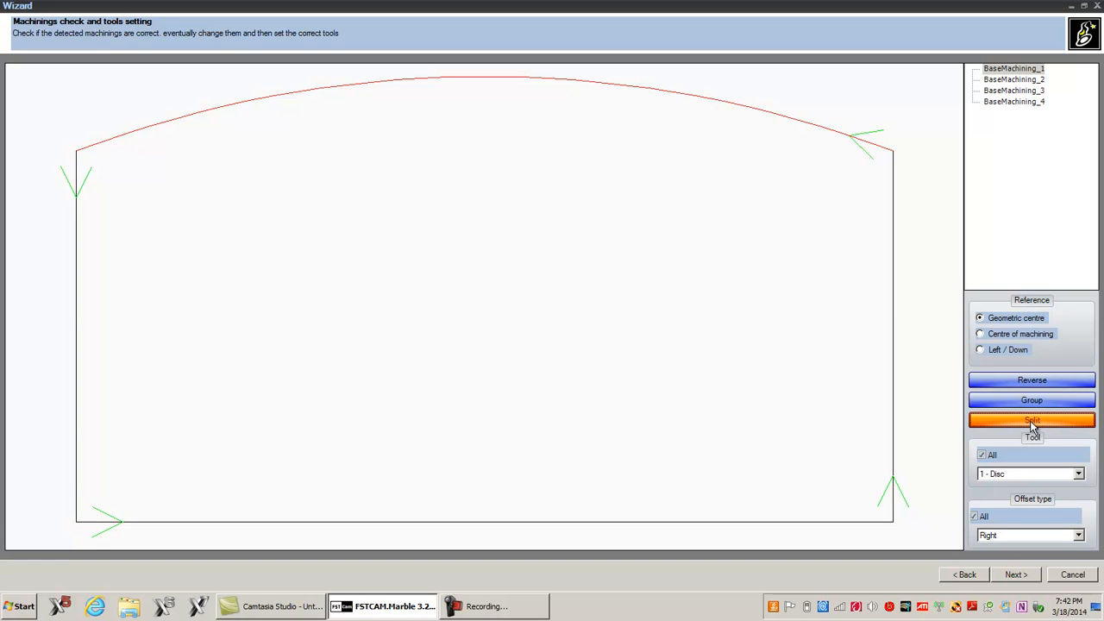
{"action": "left_click", "coordinate": [1013, 574]}
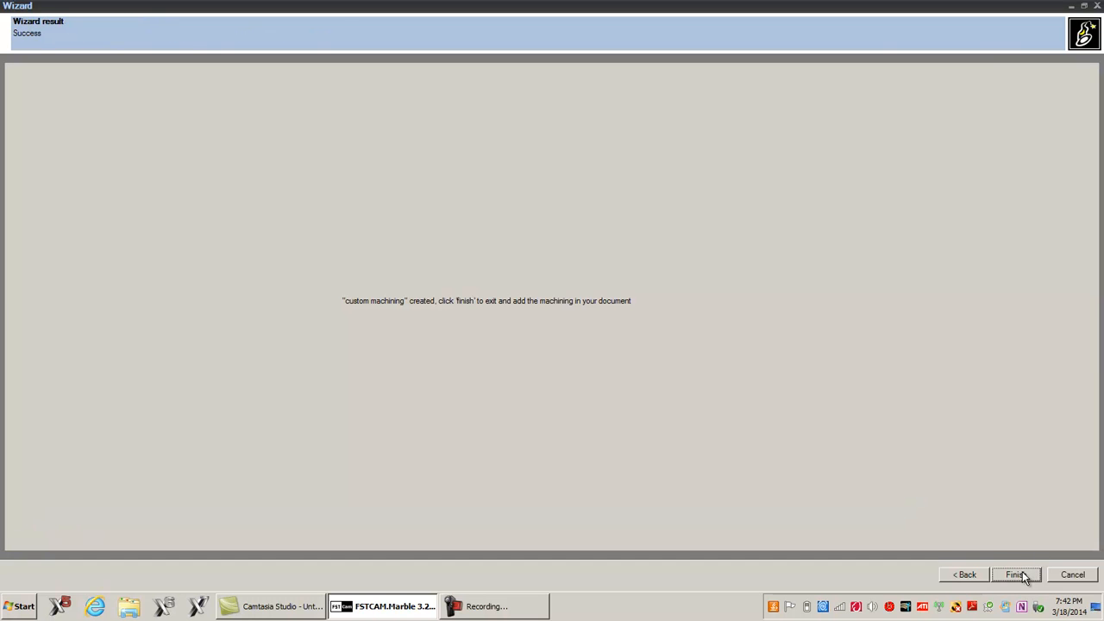
{"action": "left_click", "coordinate": [1022, 572]}
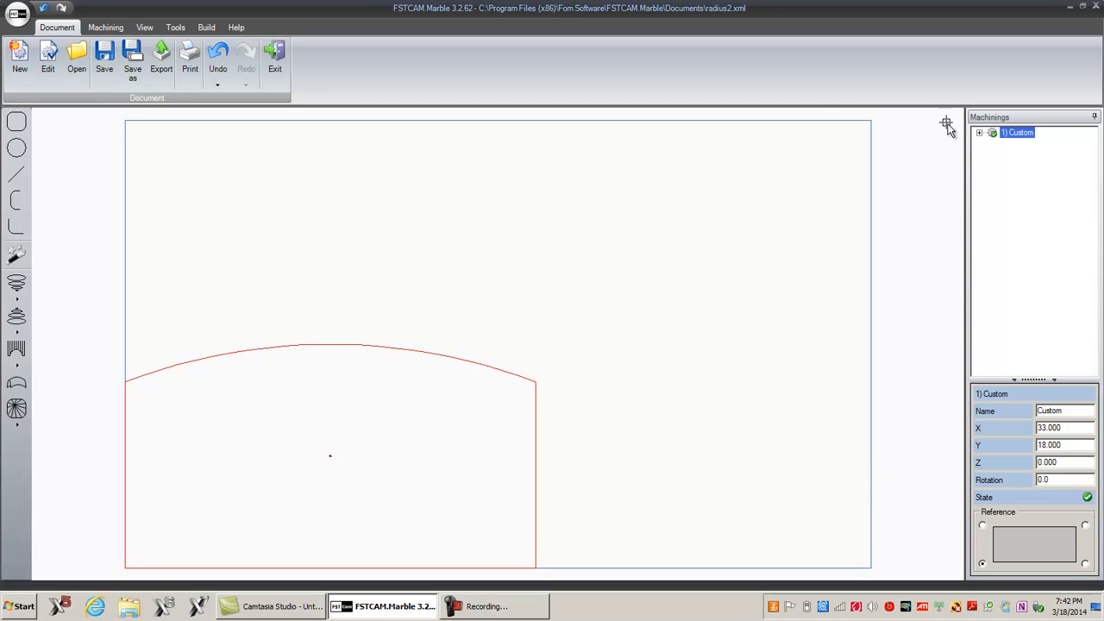
Step: Expand the Custom machining and inspect each of its four base machinings
{"action": "left_click", "coordinate": [980, 134]}
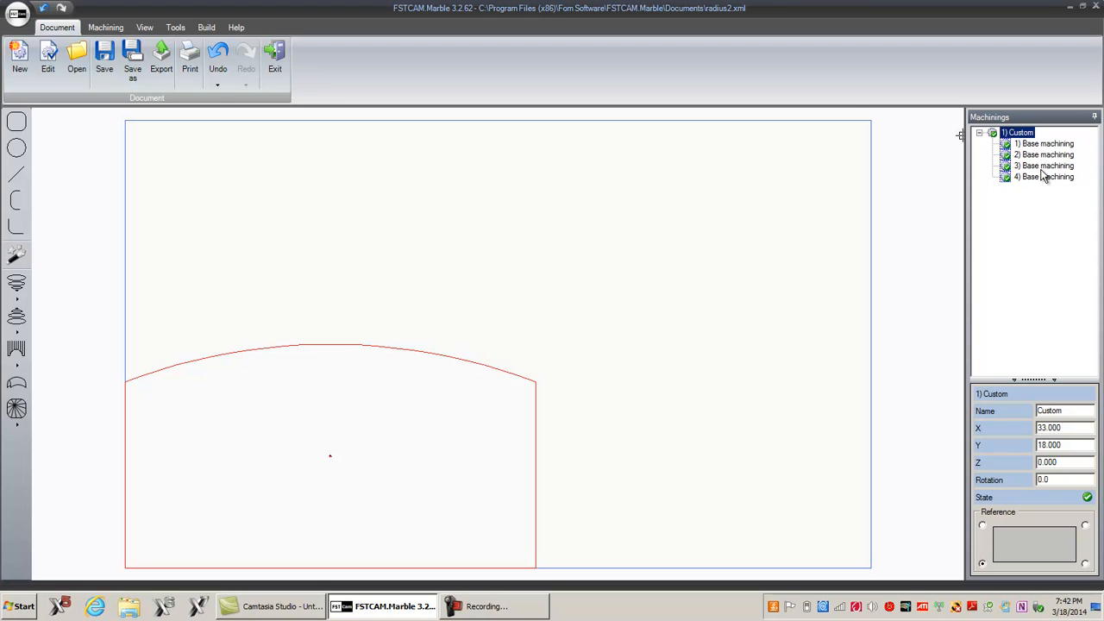
{"action": "left_click", "coordinate": [1035, 144]}
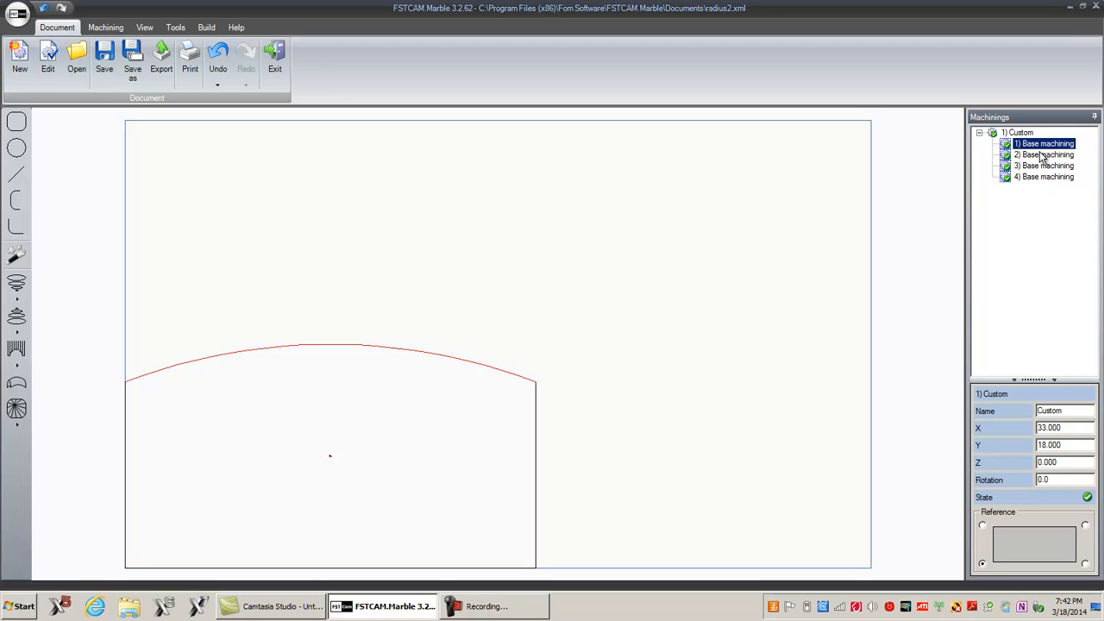
{"action": "left_click", "coordinate": [1042, 156]}
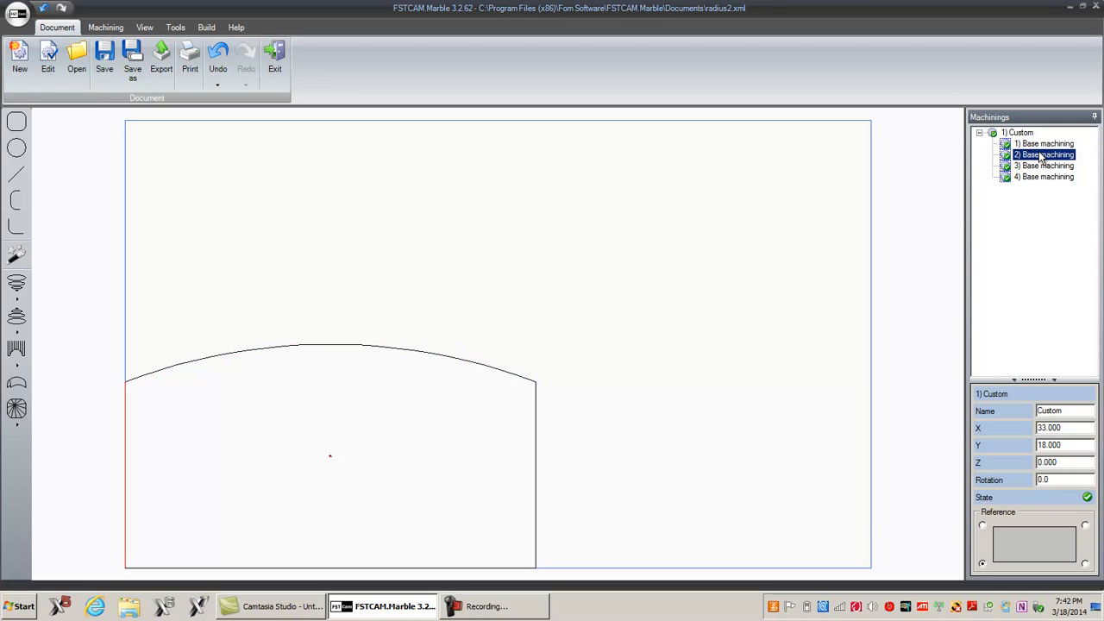
{"action": "left_click", "coordinate": [1045, 166]}
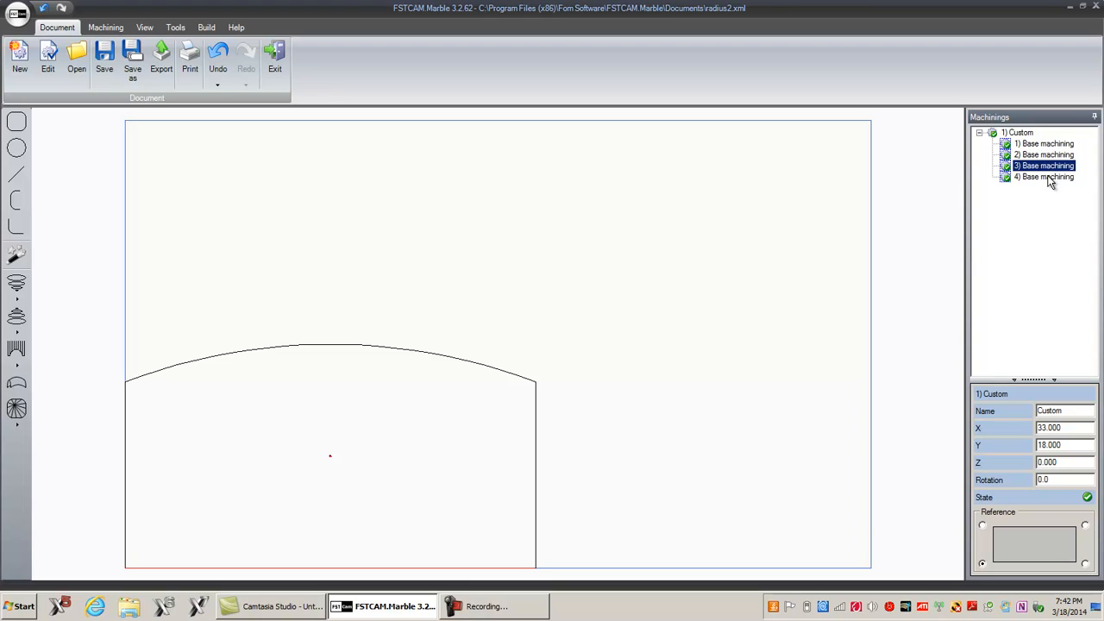
{"action": "left_click", "coordinate": [1049, 178]}
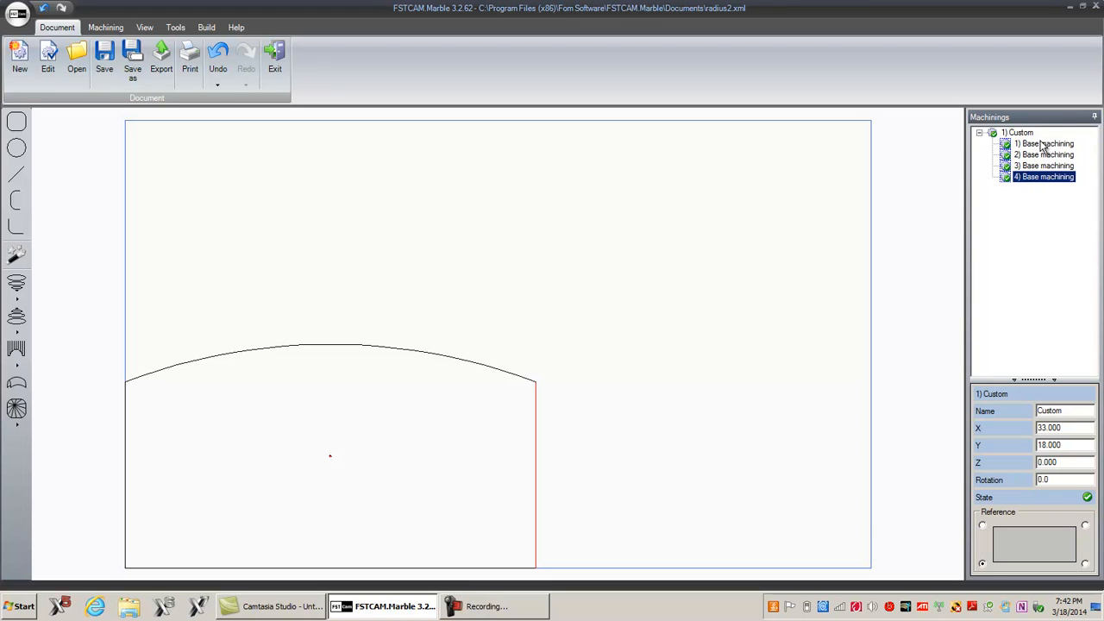
{"action": "left_click", "coordinate": [1041, 147]}
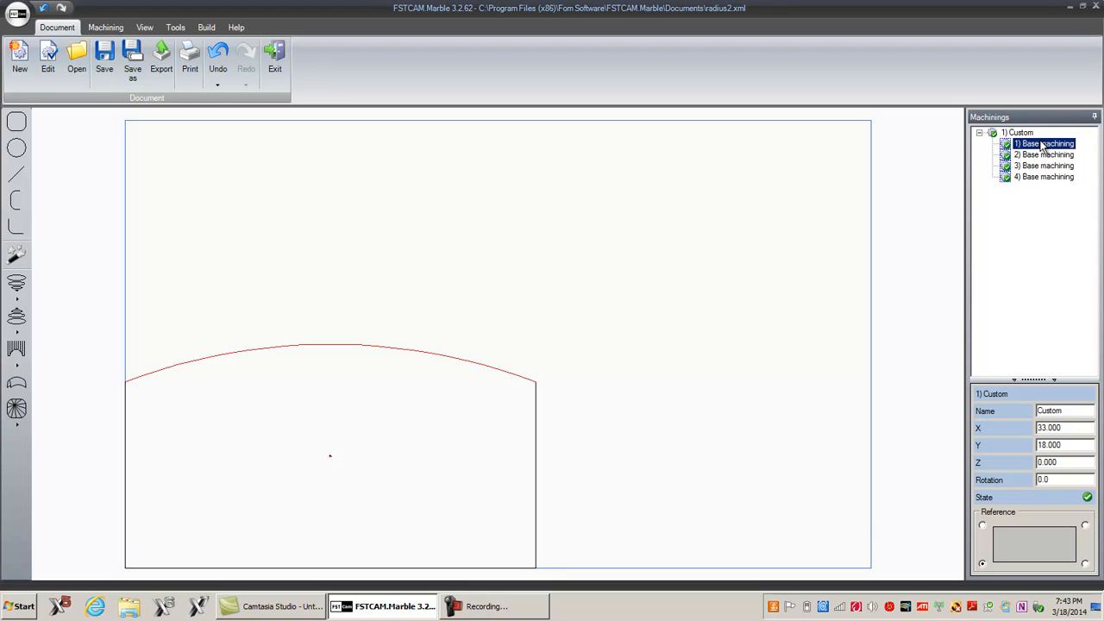
Step: Open the Custom machining for editing, review its base machinings, and rename the first base machining to radius
{"action": "right_click", "coordinate": [1040, 147]}
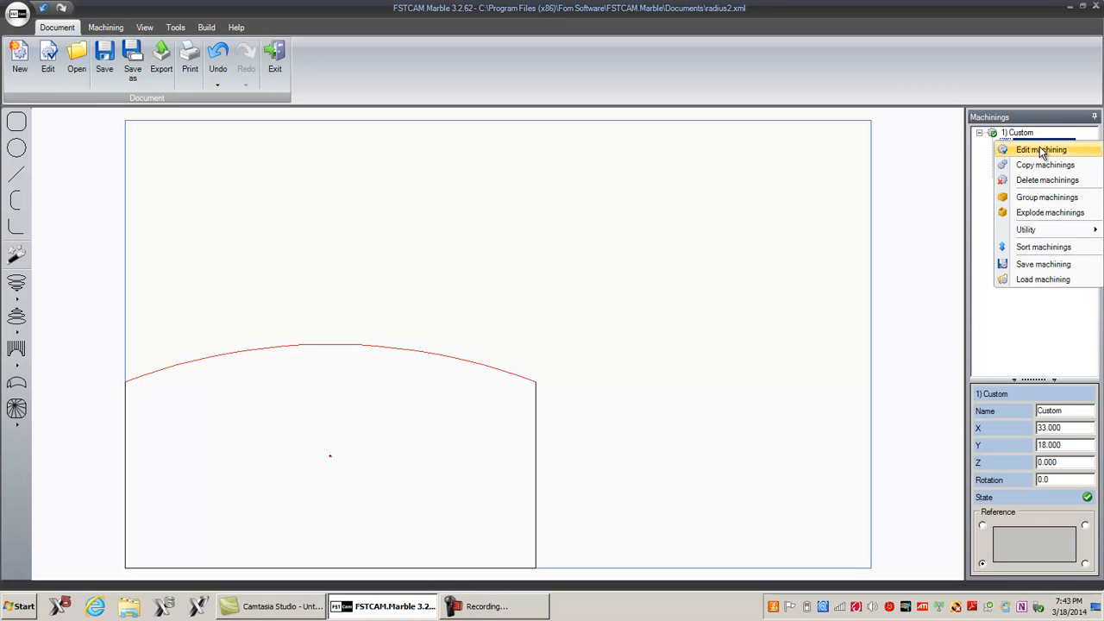
{"action": "left_click", "coordinate": [1041, 150]}
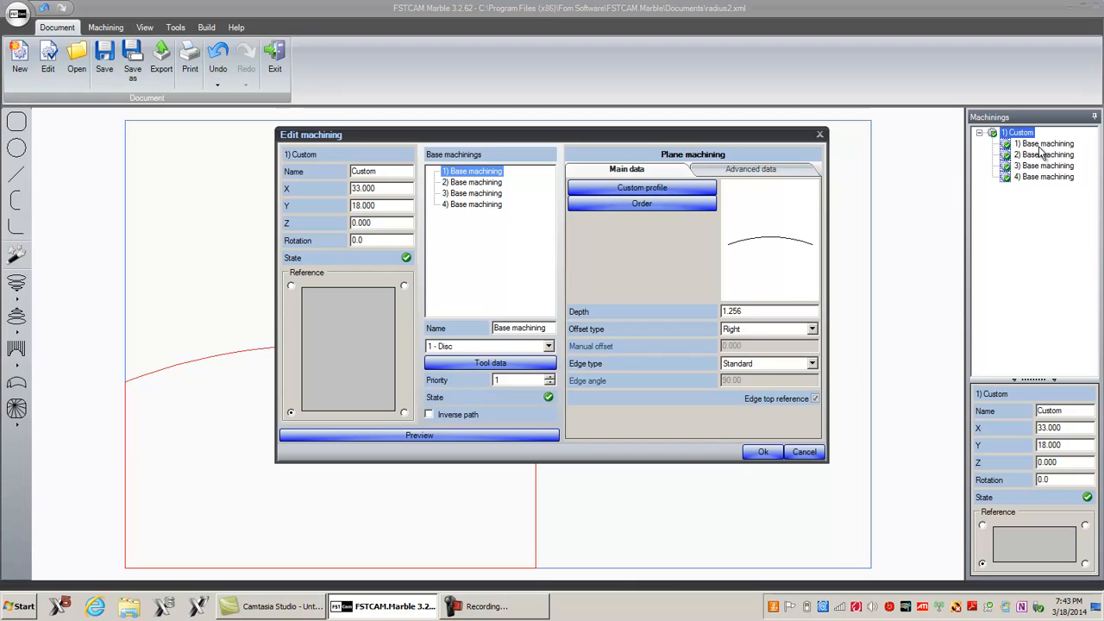
{"action": "left_click", "coordinate": [471, 184]}
{"action": "left_click", "coordinate": [473, 195]}
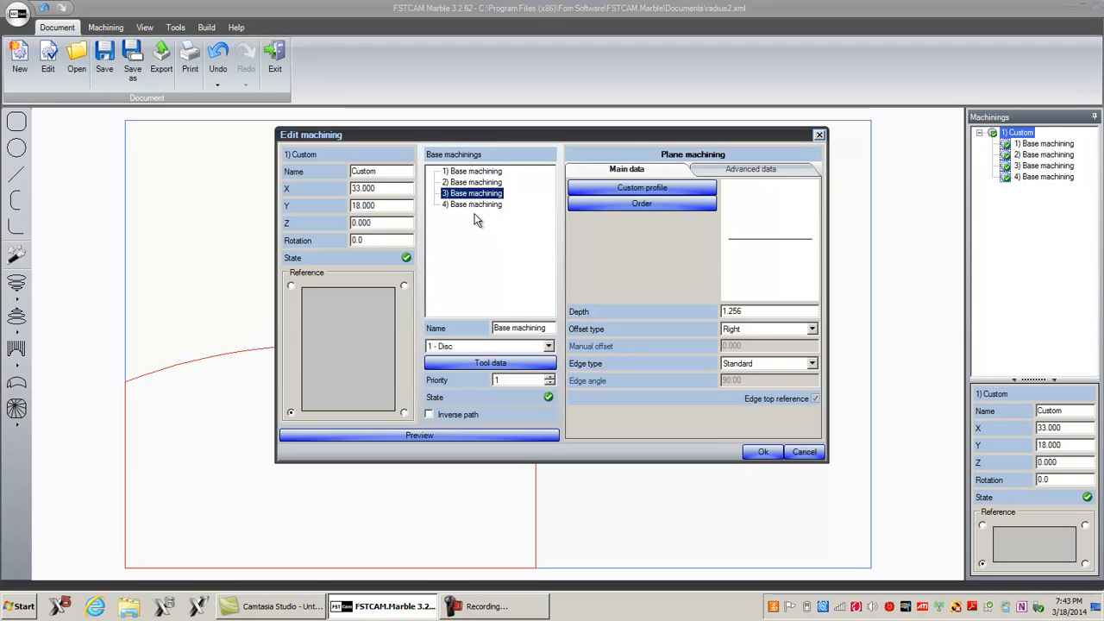
{"action": "left_click", "coordinate": [472, 204]}
{"action": "left_click", "coordinate": [472, 173]}
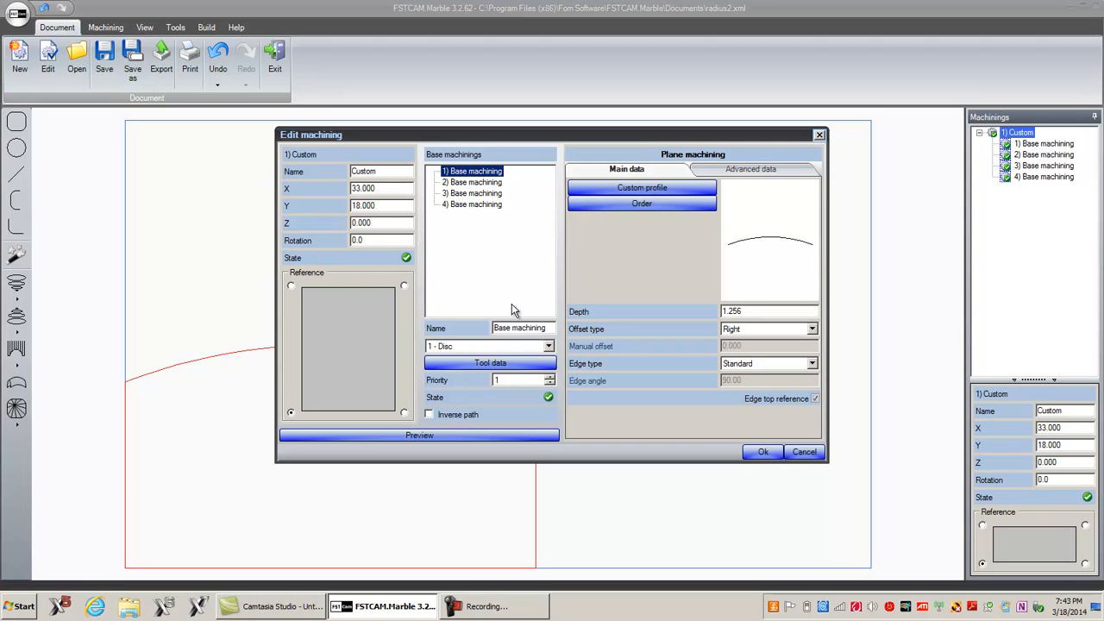
{"action": "left_click_drag", "start_coordinate": [546, 329], "coordinate": [461, 328]}
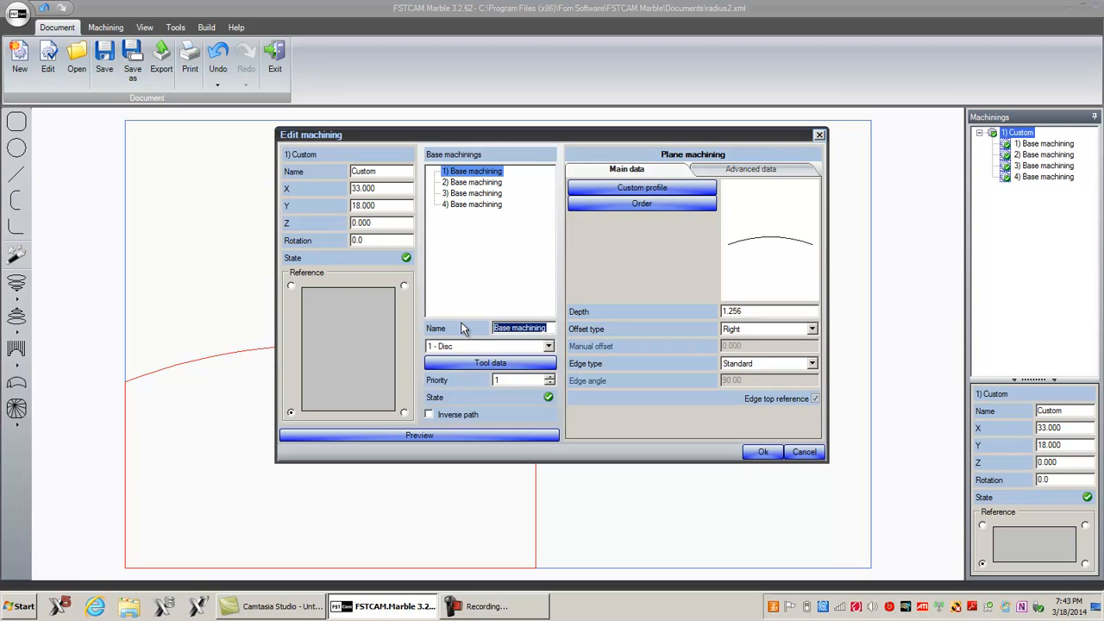
{"action": "type", "text": "radius"}
{"action": "left_click", "coordinate": [473, 182]}
{"action": "left_click", "coordinate": [464, 173]}
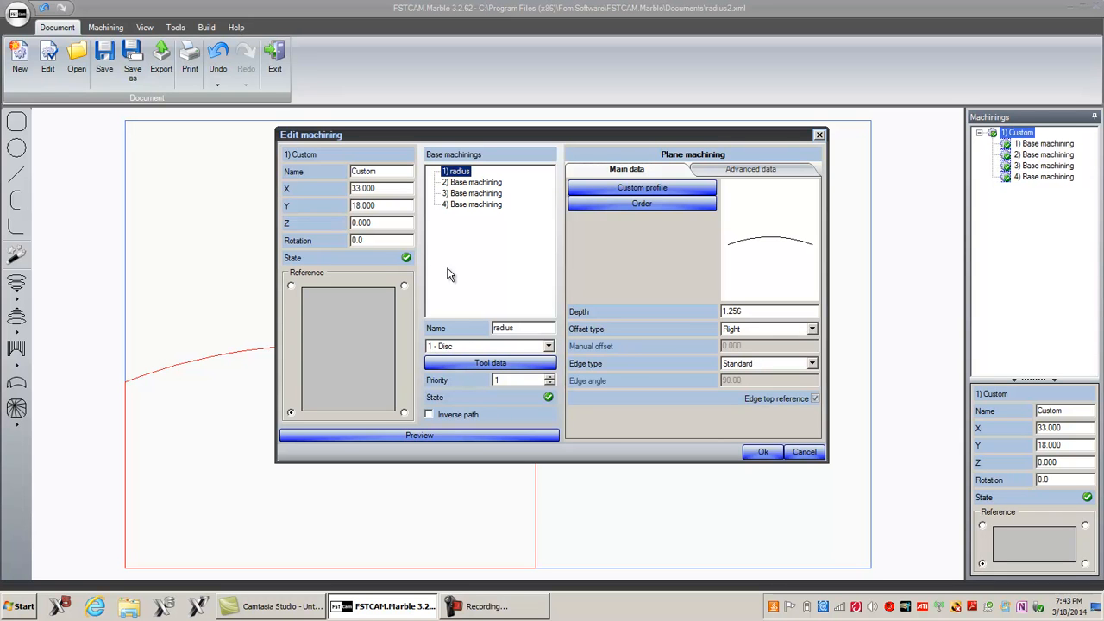
Step: Set the radius machining's depth sections to 8 subdivided planes and confirm the edit
{"action": "left_click", "coordinate": [748, 171]}
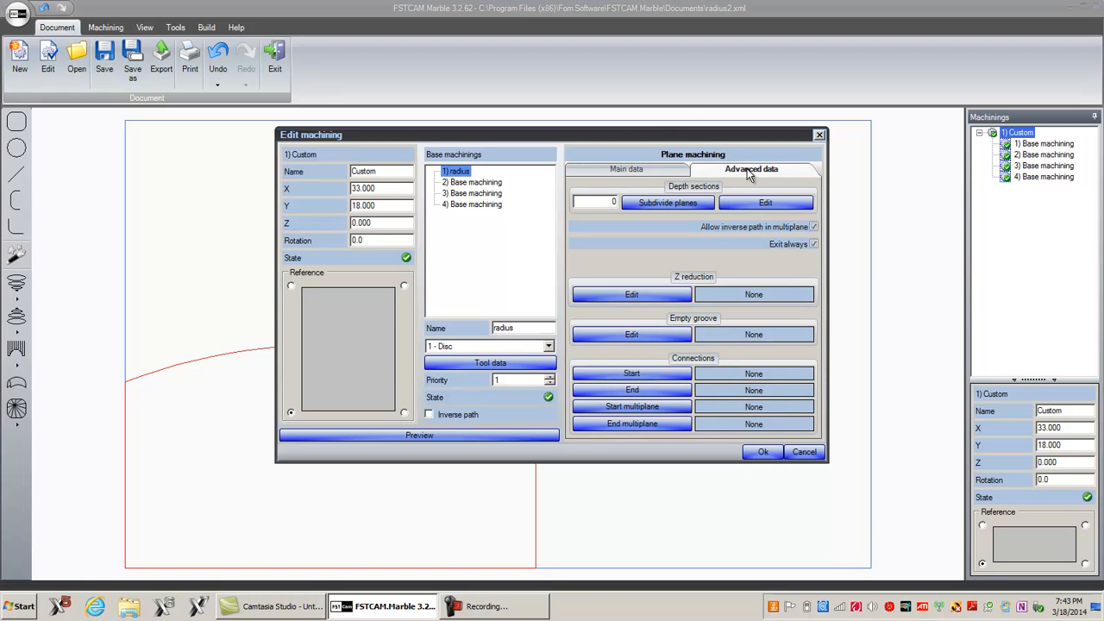
{"action": "left_click", "coordinate": [637, 207]}
{"action": "left_click_drag", "start_coordinate": [607, 204], "coordinate": [623, 202]}
{"action": "type", "text": "8"}
{"action": "left_click", "coordinate": [758, 452]}
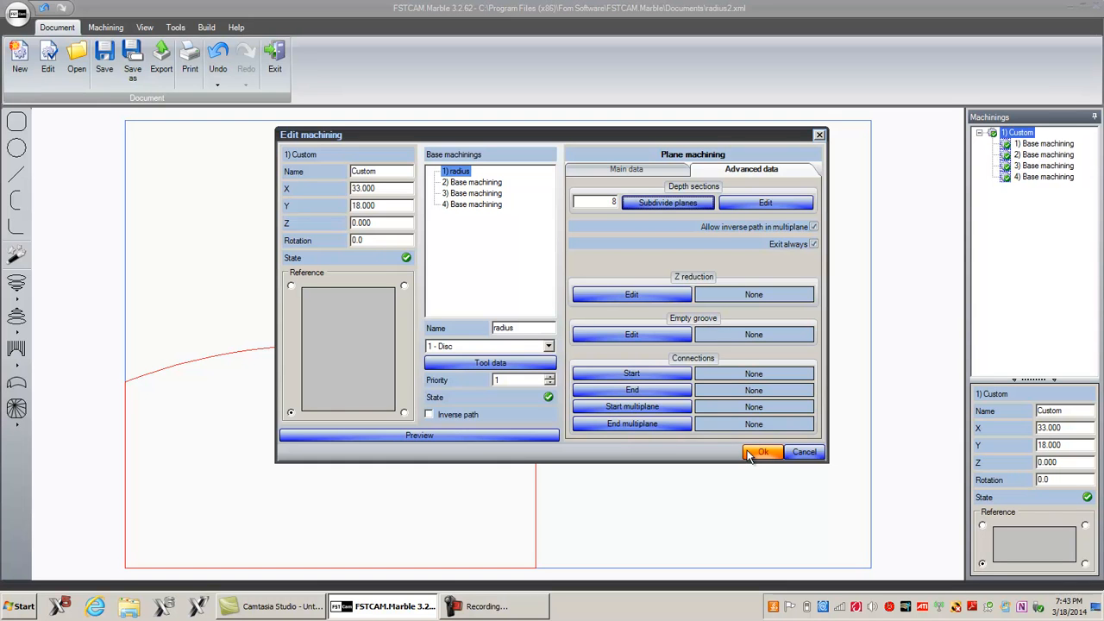
{"action": "left_click", "coordinate": [751, 454]}
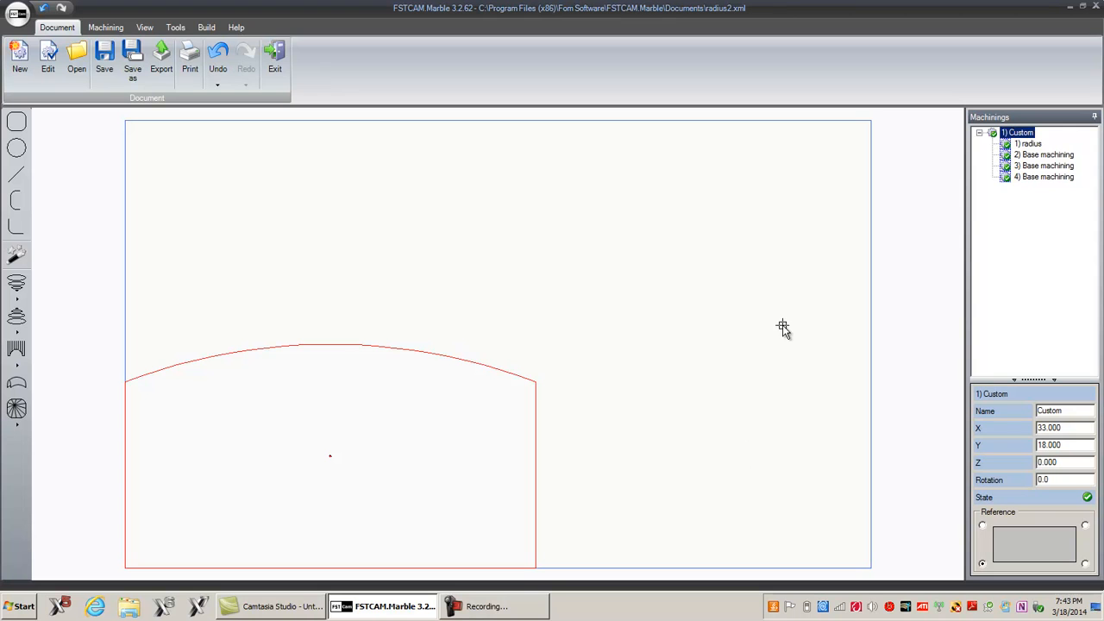
Step: Run the disc machining optimizer on the selected radius machining only and accept the result
{"action": "left_click", "coordinate": [1028, 144]}
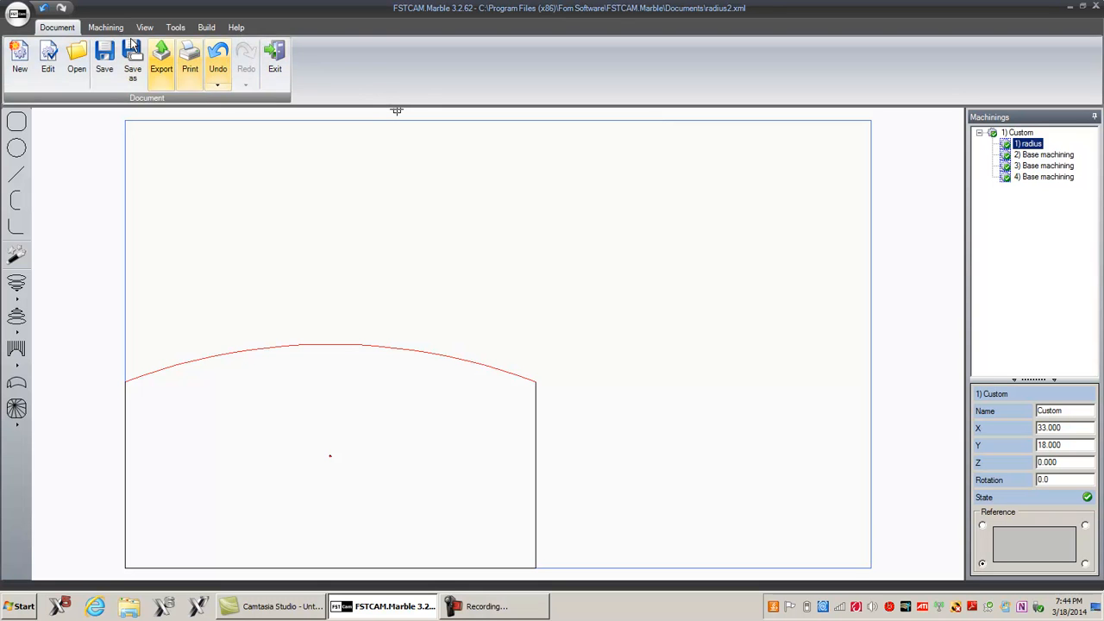
{"action": "left_click", "coordinate": [106, 27]}
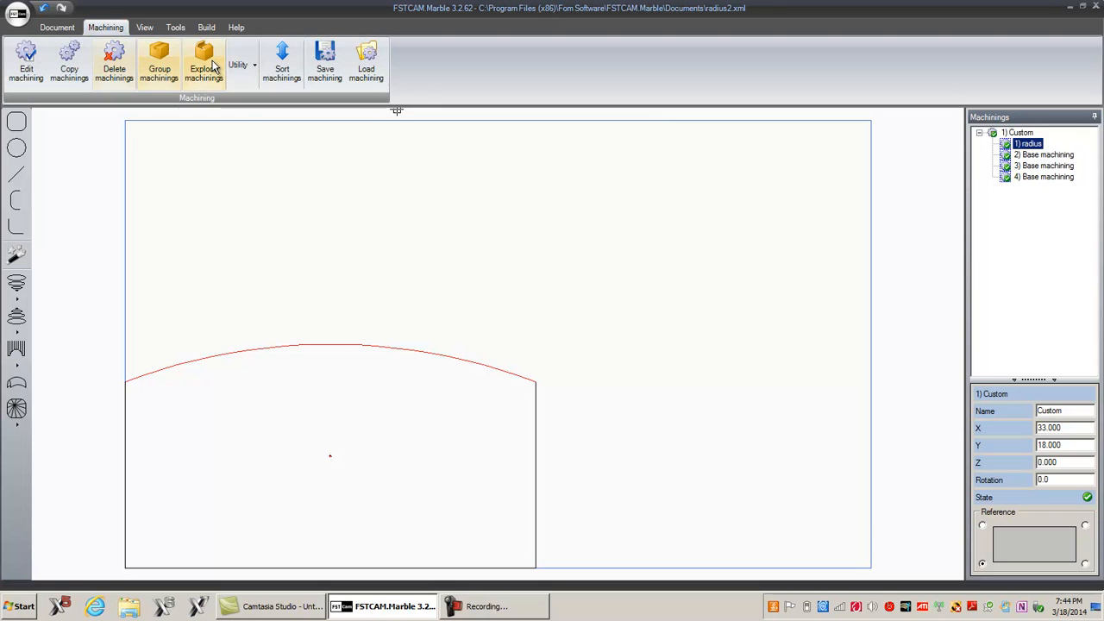
{"action": "left_click", "coordinate": [240, 64]}
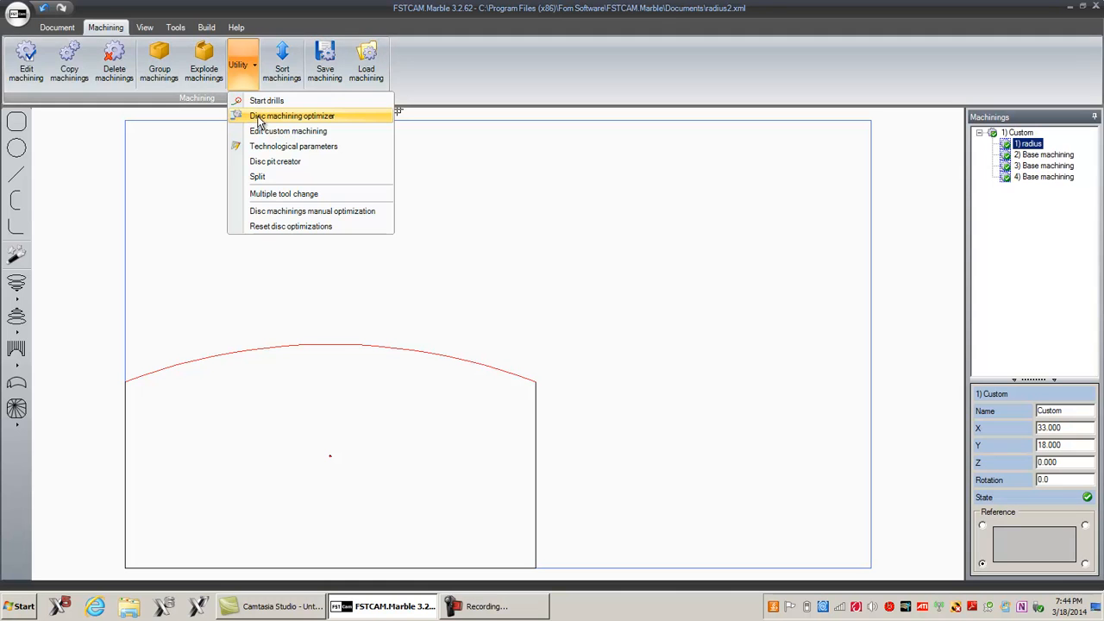
{"action": "left_click", "coordinate": [258, 117]}
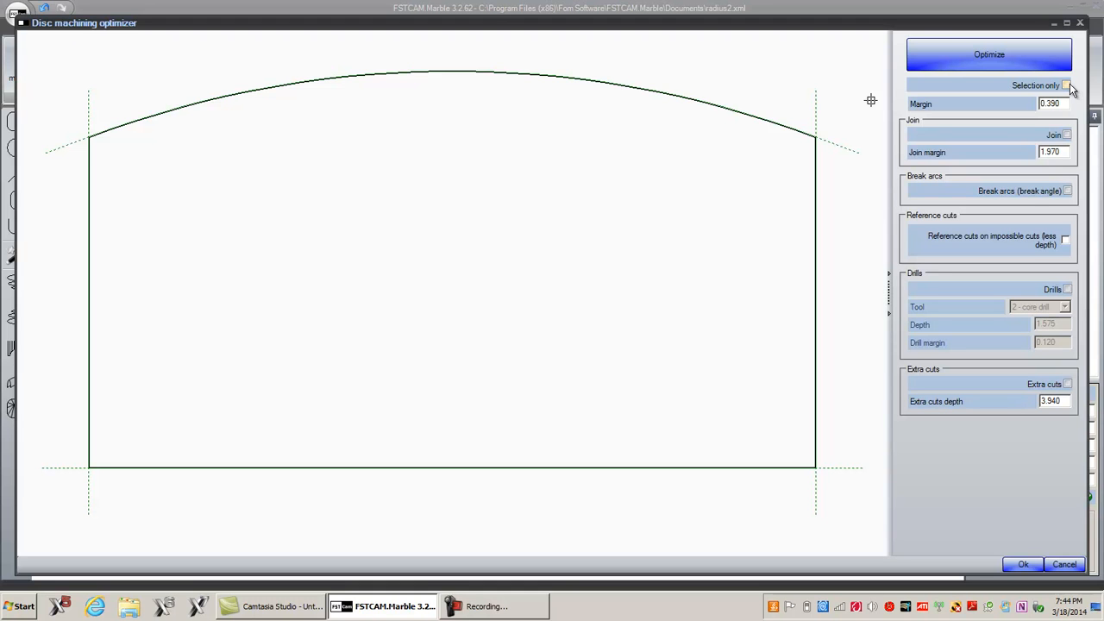
{"action": "left_click", "coordinate": [1068, 86]}
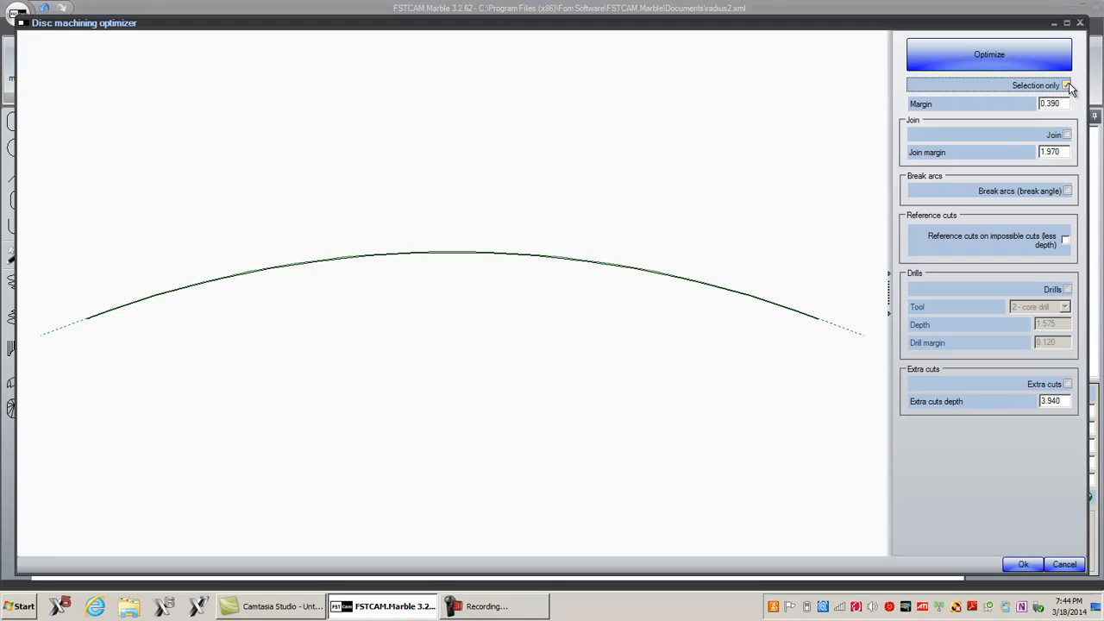
{"action": "left_click", "coordinate": [995, 49]}
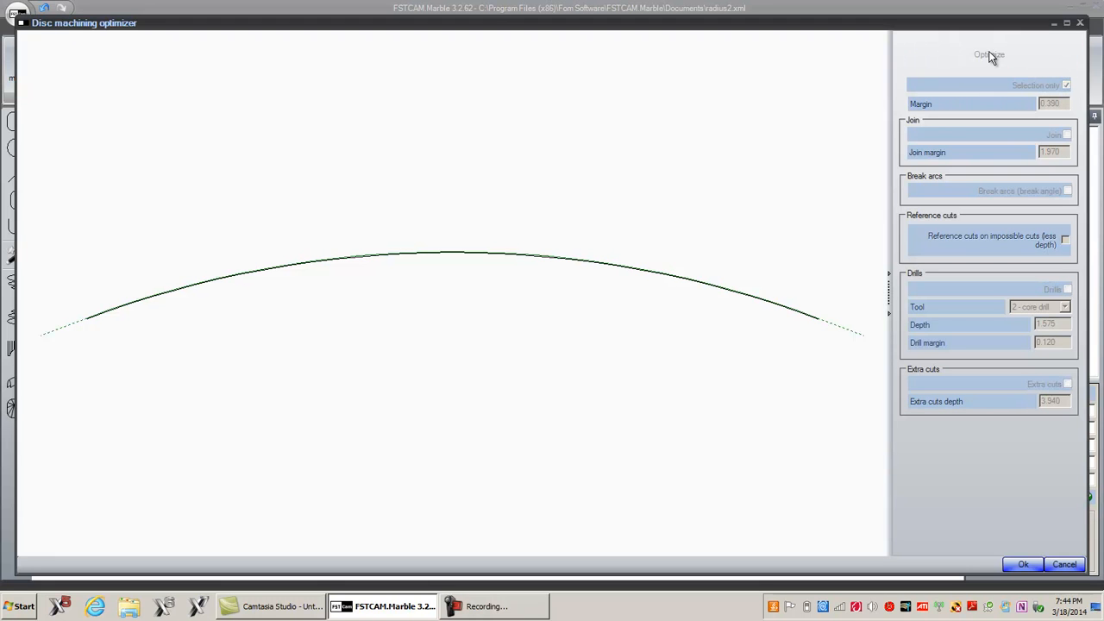
{"action": "left_click", "coordinate": [1010, 565]}
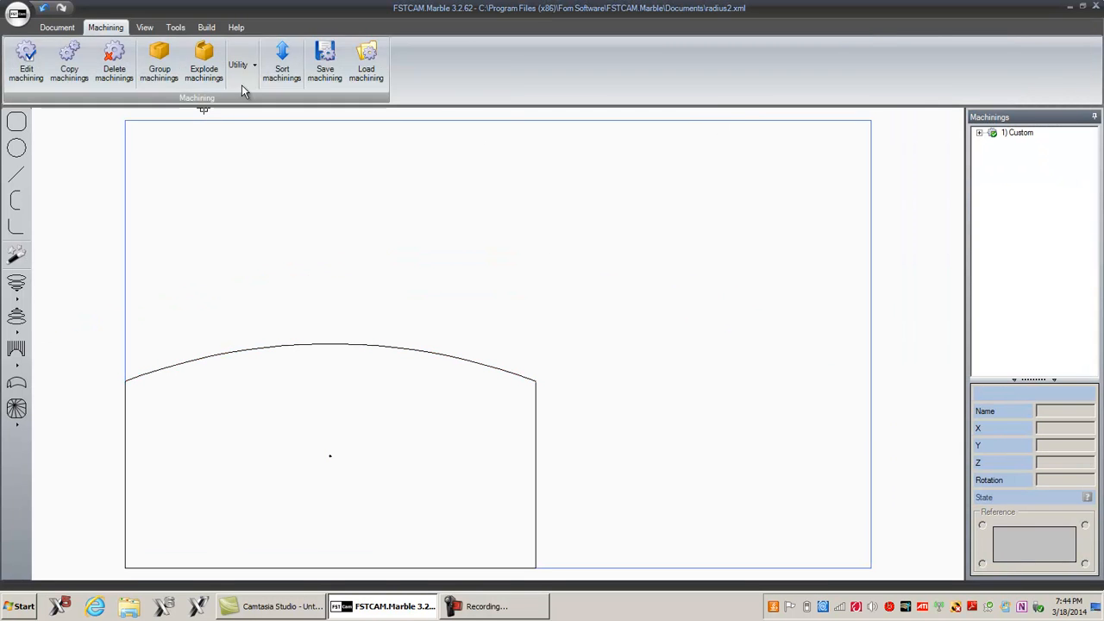
Step: Sort the machinings with default cut directions, checking each of the four cuts before confirming
{"action": "left_click", "coordinate": [276, 76]}
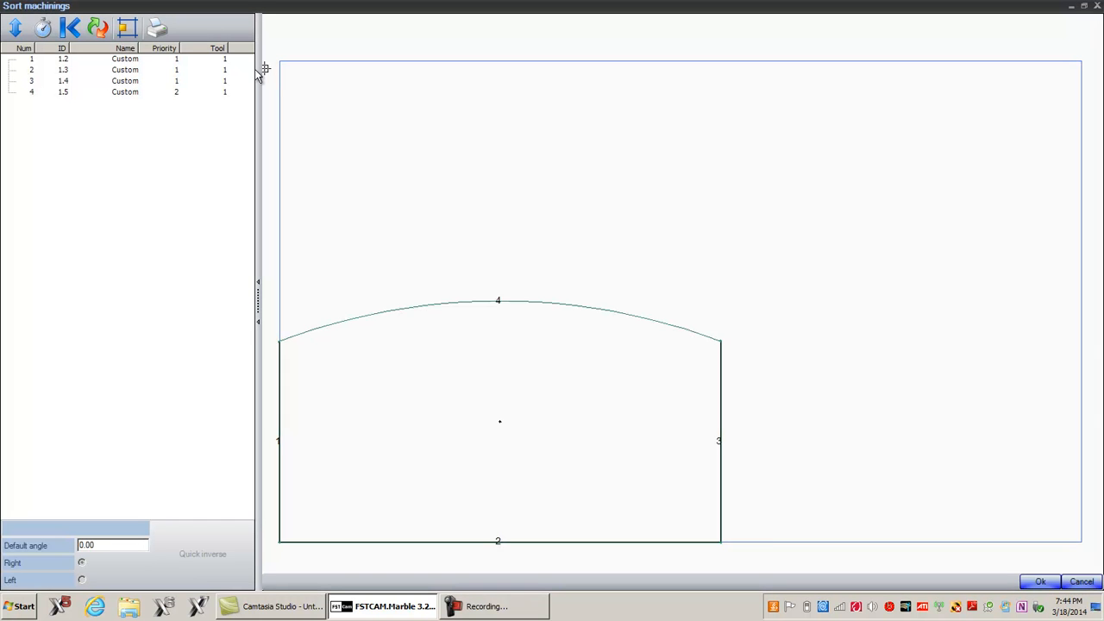
{"action": "left_click", "coordinate": [126, 29]}
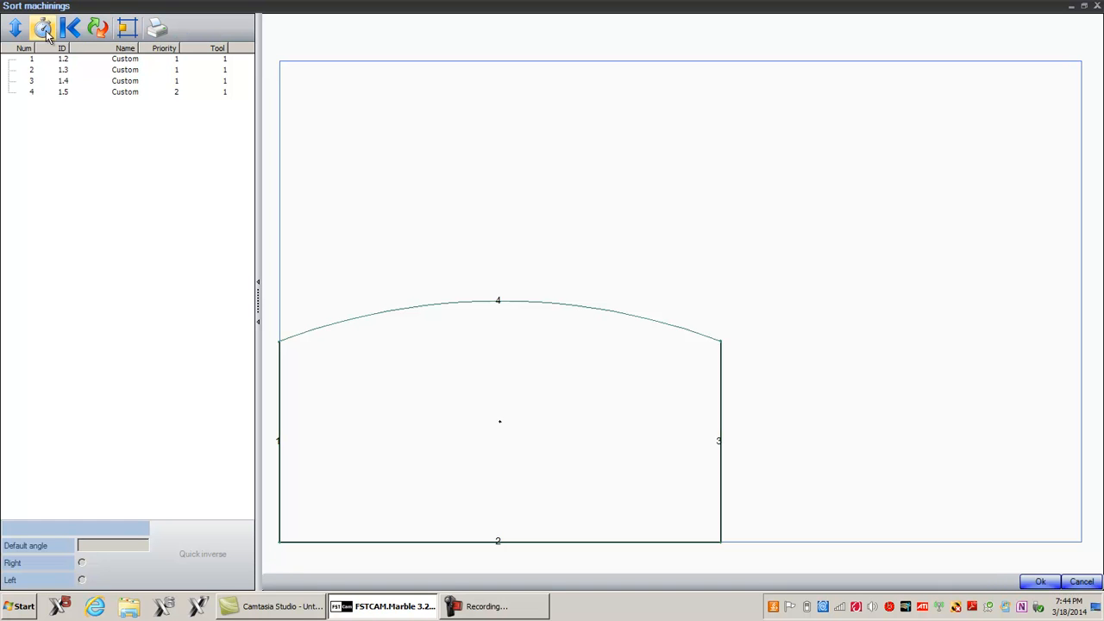
{"action": "left_click", "coordinate": [22, 32]}
{"action": "left_click", "coordinate": [76, 60]}
{"action": "left_click", "coordinate": [45, 73]}
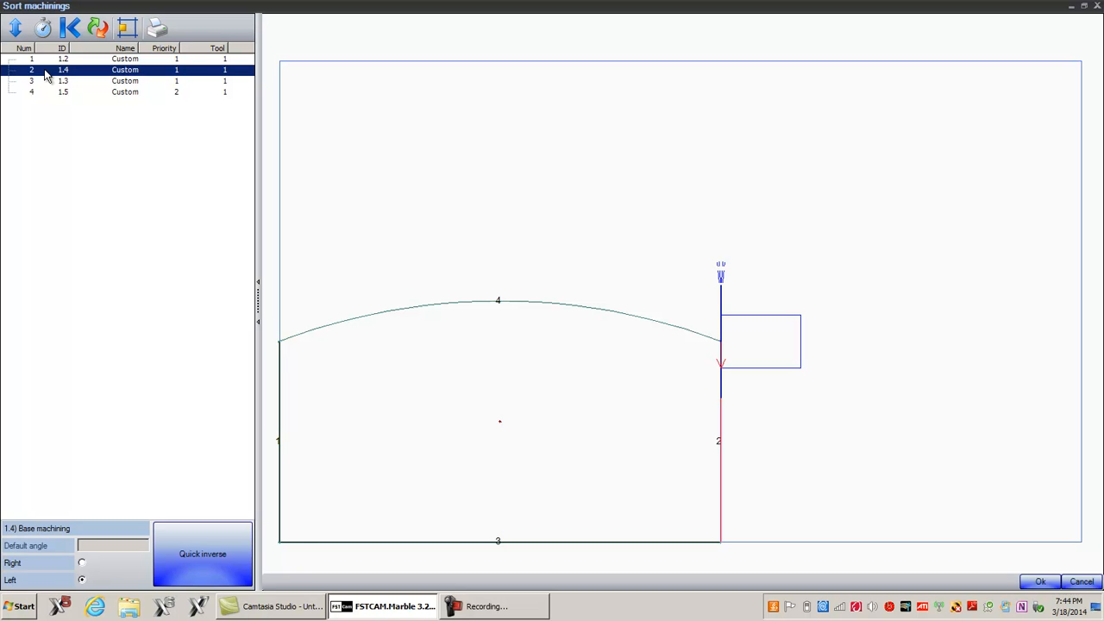
{"action": "left_click", "coordinate": [47, 80]}
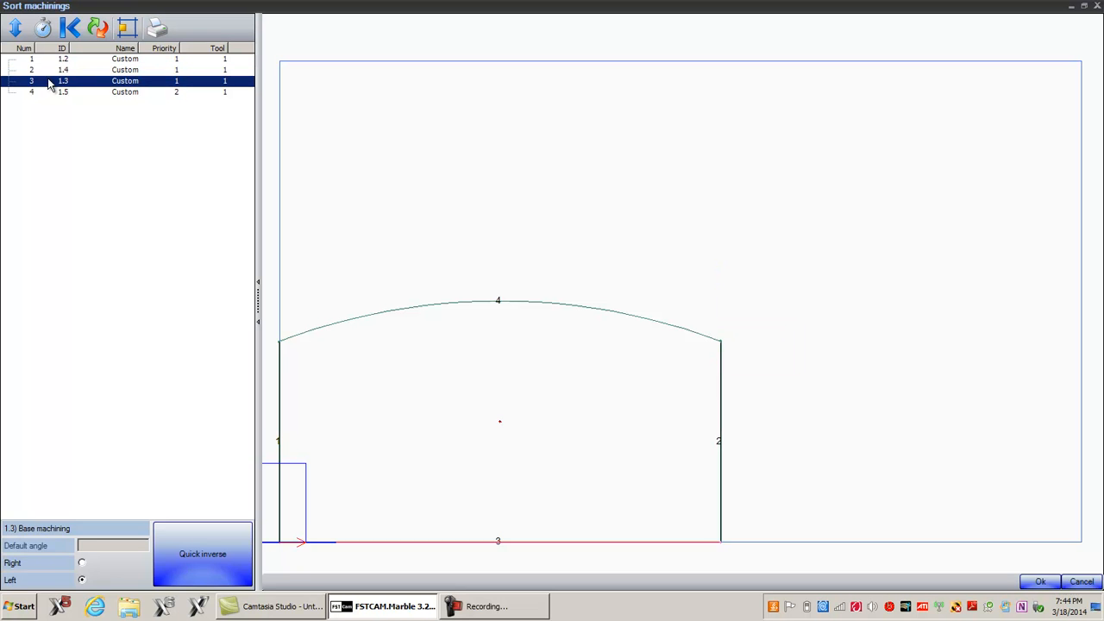
{"action": "left_click", "coordinate": [49, 93]}
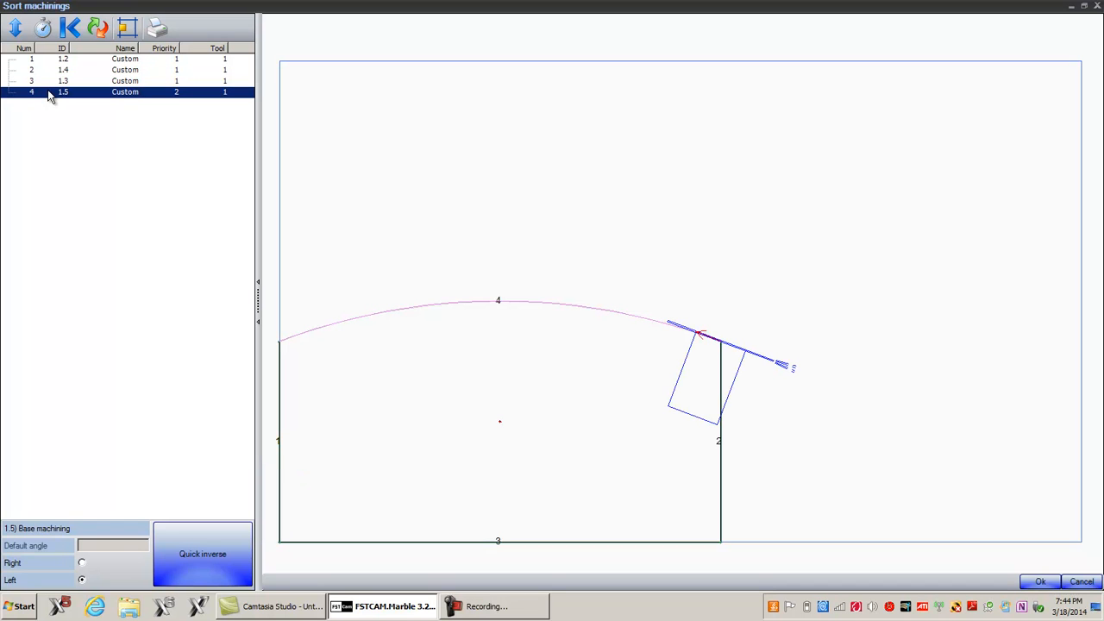
{"action": "left_click", "coordinate": [1043, 582]}
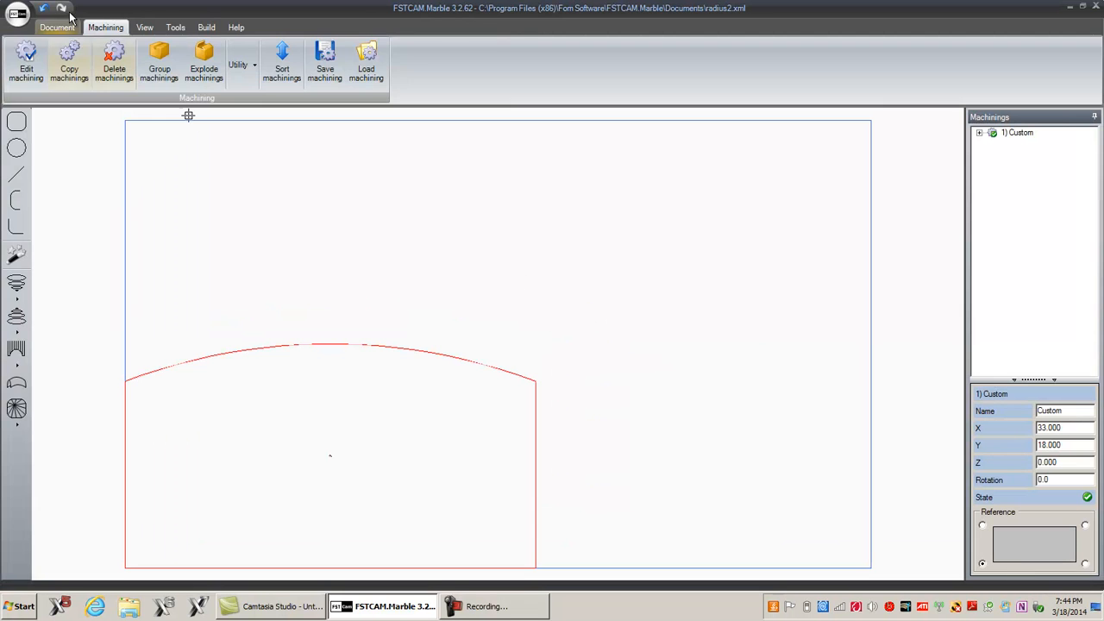
Step: Build the ISO program and play the machining simulation in isometric view at a slightly higher speed
{"action": "left_click", "coordinate": [205, 28]}
{"action": "left_click", "coordinate": [20, 53]}
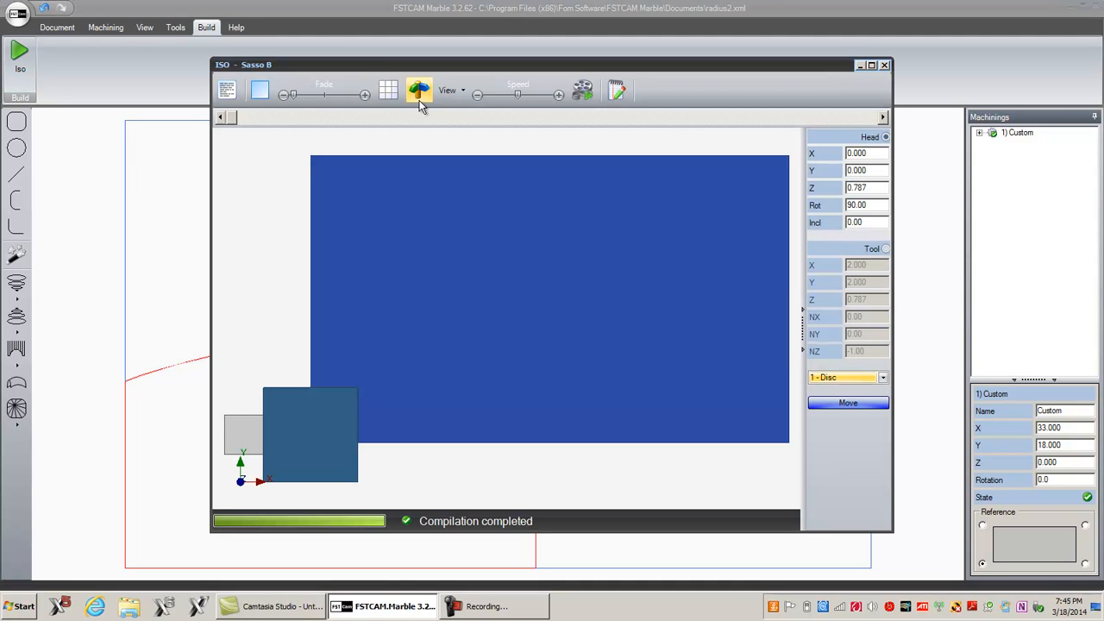
{"action": "left_click", "coordinate": [449, 89]}
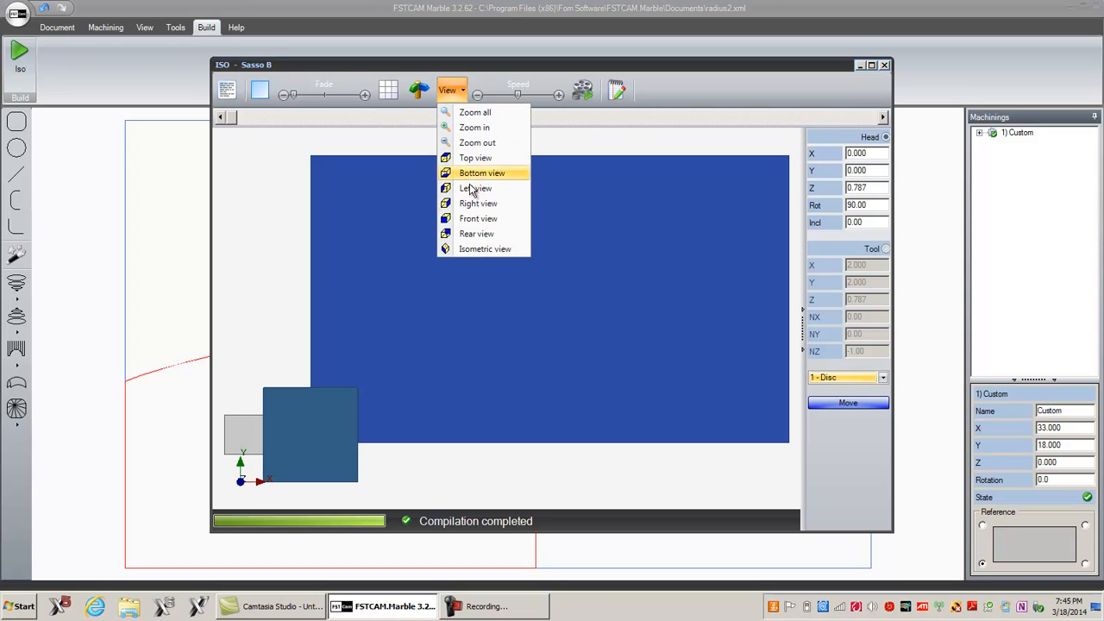
{"action": "left_click", "coordinate": [477, 248]}
{"action": "left_click", "coordinate": [321, 95]}
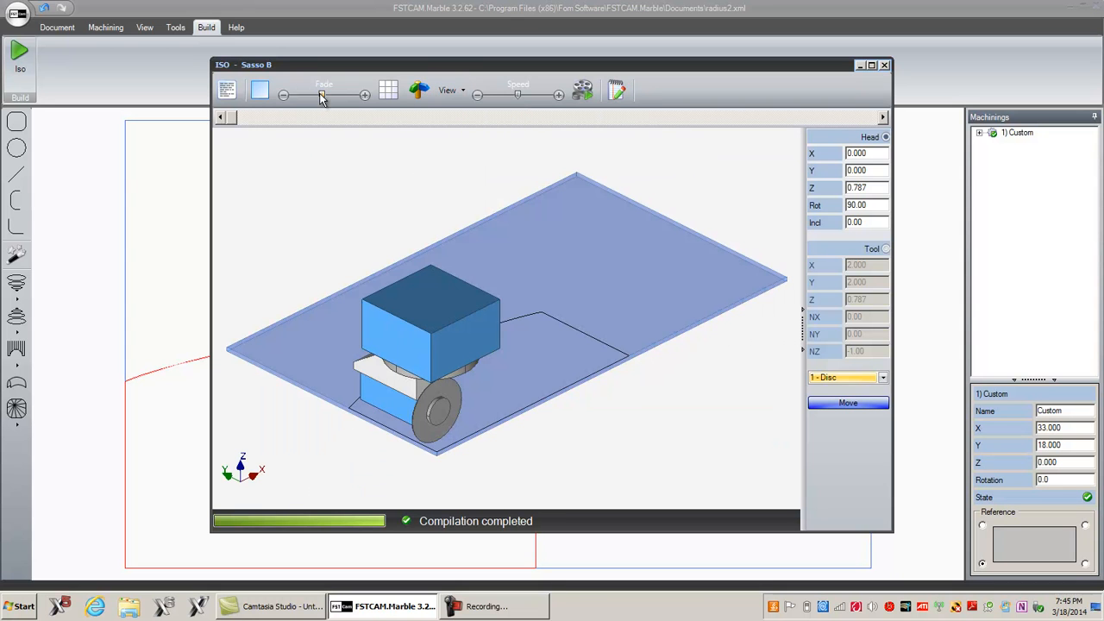
{"action": "left_click", "coordinate": [581, 90]}
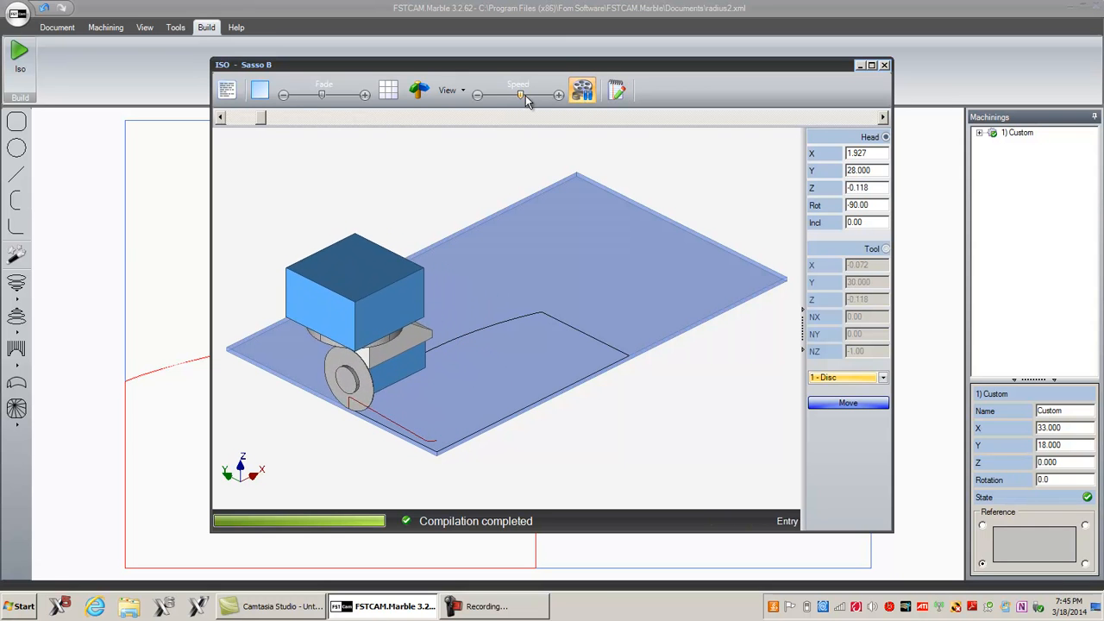
{"action": "left_click_drag", "start_coordinate": [521, 101], "coordinate": [528, 101]}
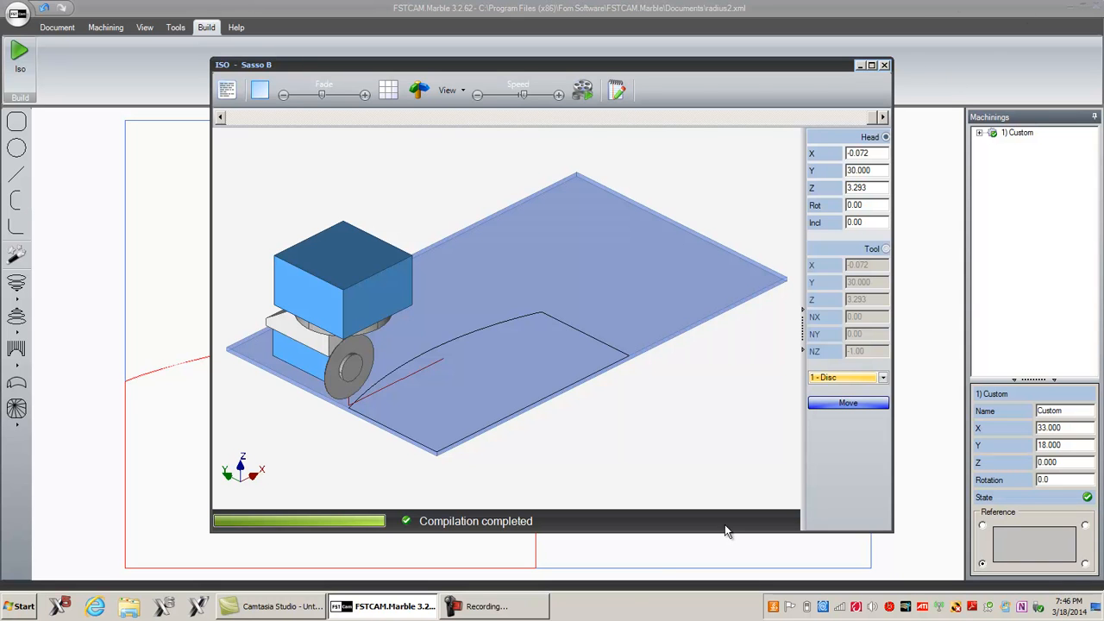
{"action": "left_click", "coordinate": [541, 612]}
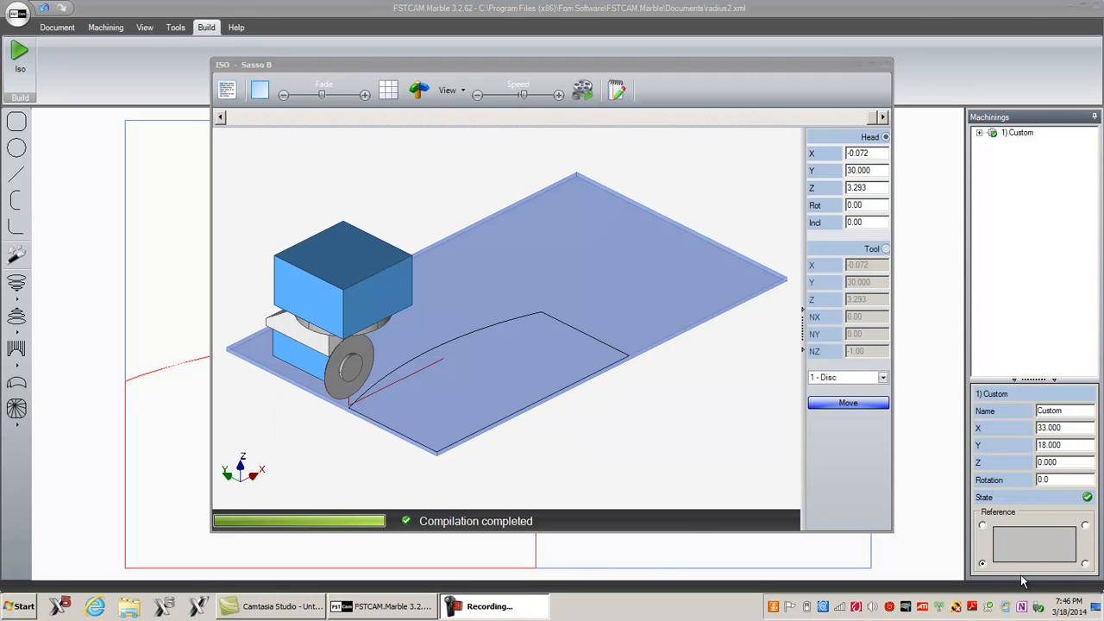